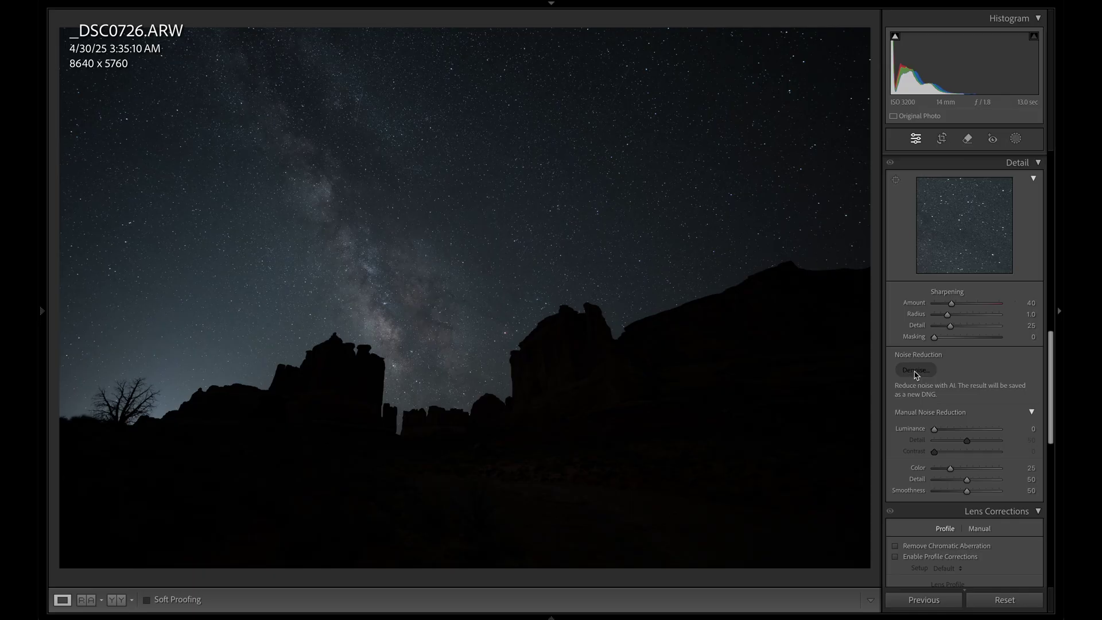
- Inspect the foreground noise of _DSC0726.ARW up close and compare the edited photo with its unedited version
left_click(916, 370)
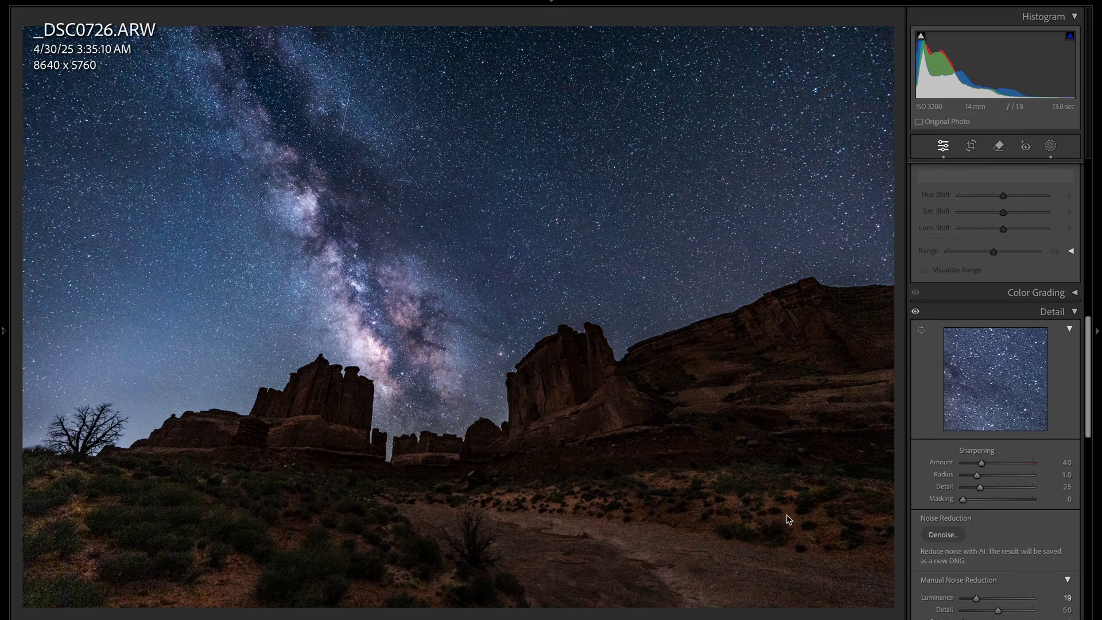
left_click(809, 517)
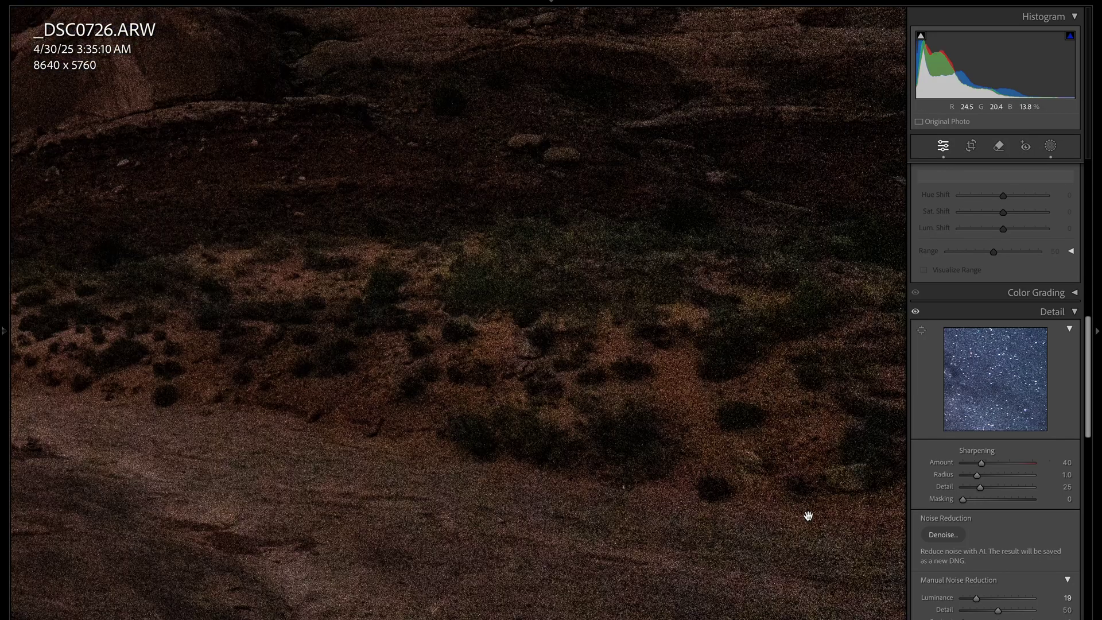
left_click(809, 517)
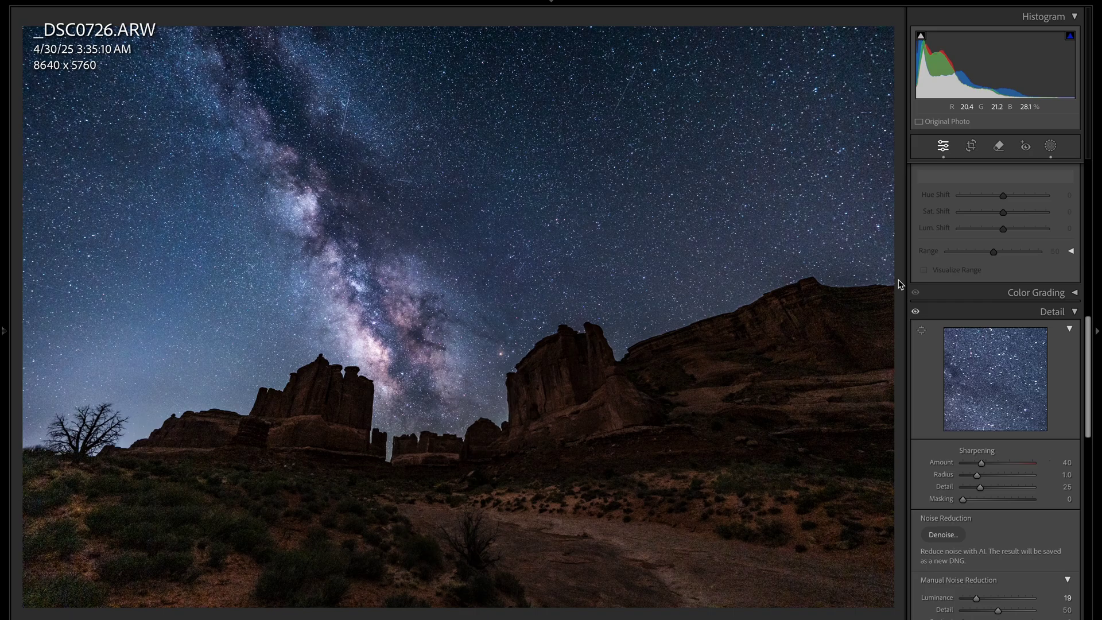
key("backslash")
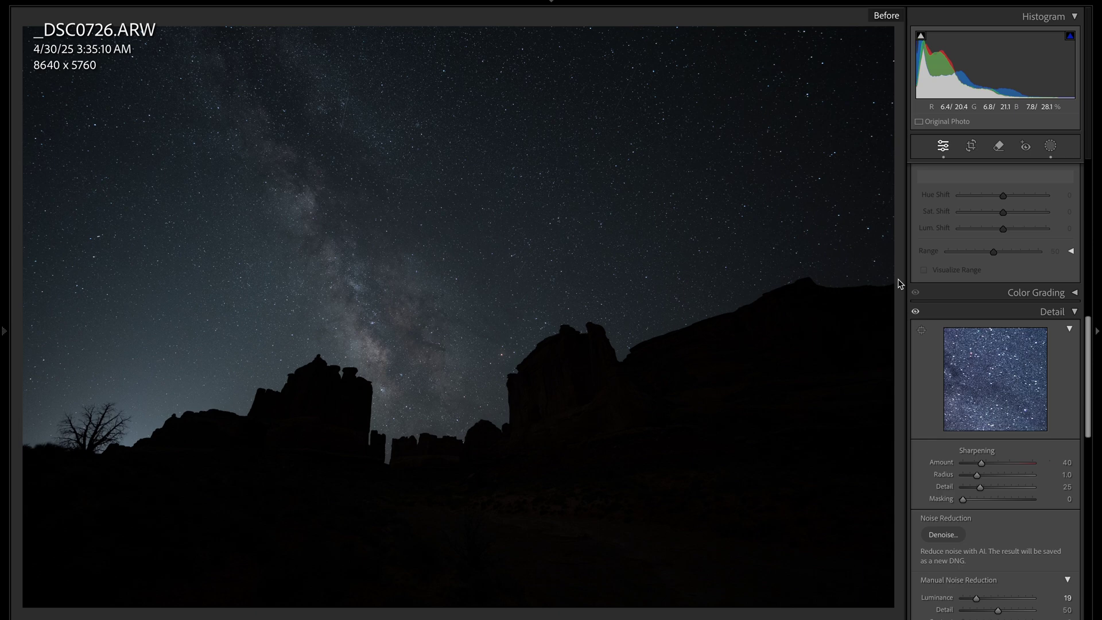
left_click(516, 514)
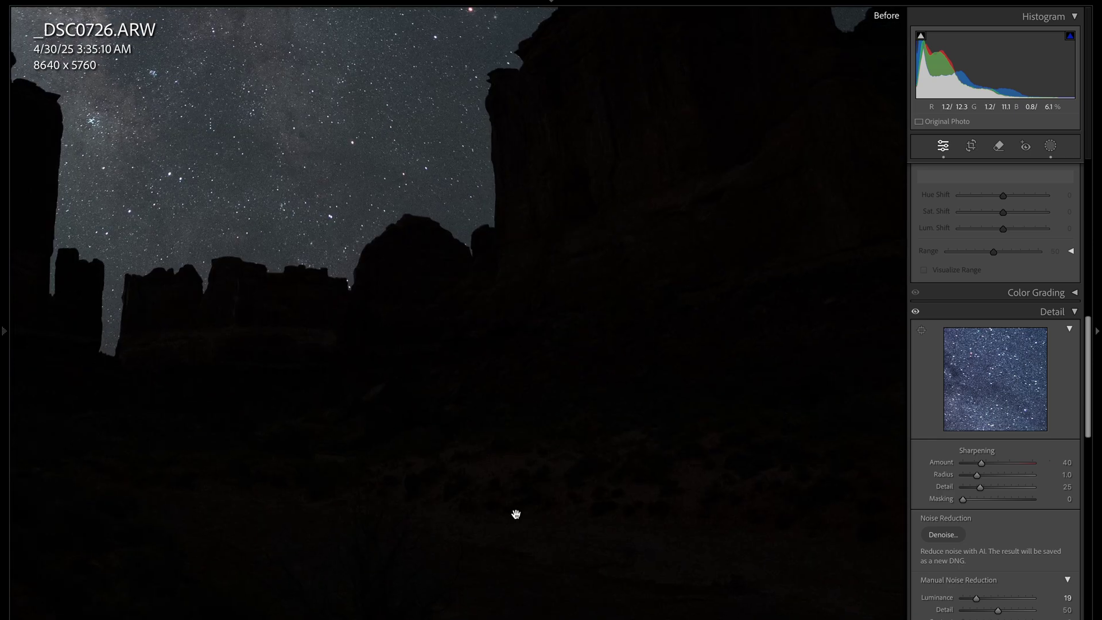
key("backslash")
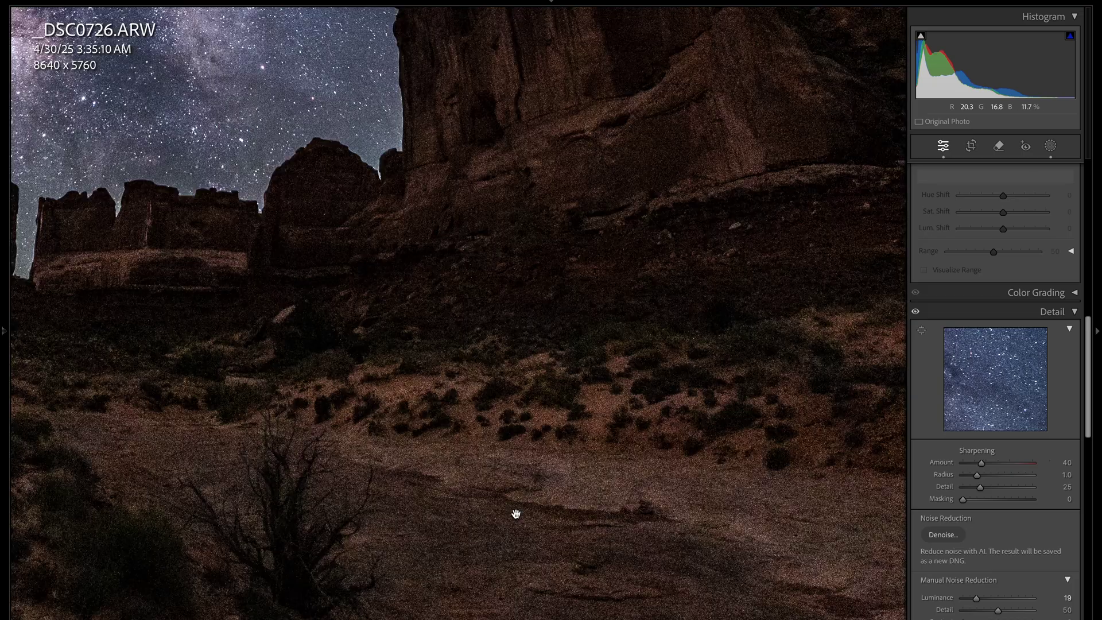
scroll(516, 514, "up", 5)
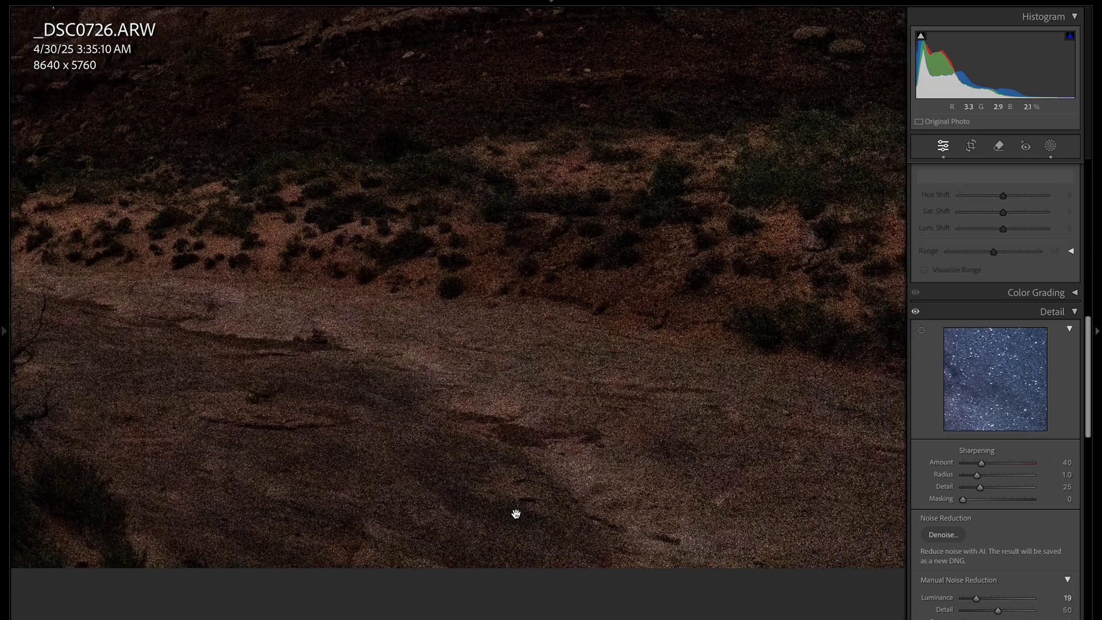
scroll(516, 514, "up", 5)
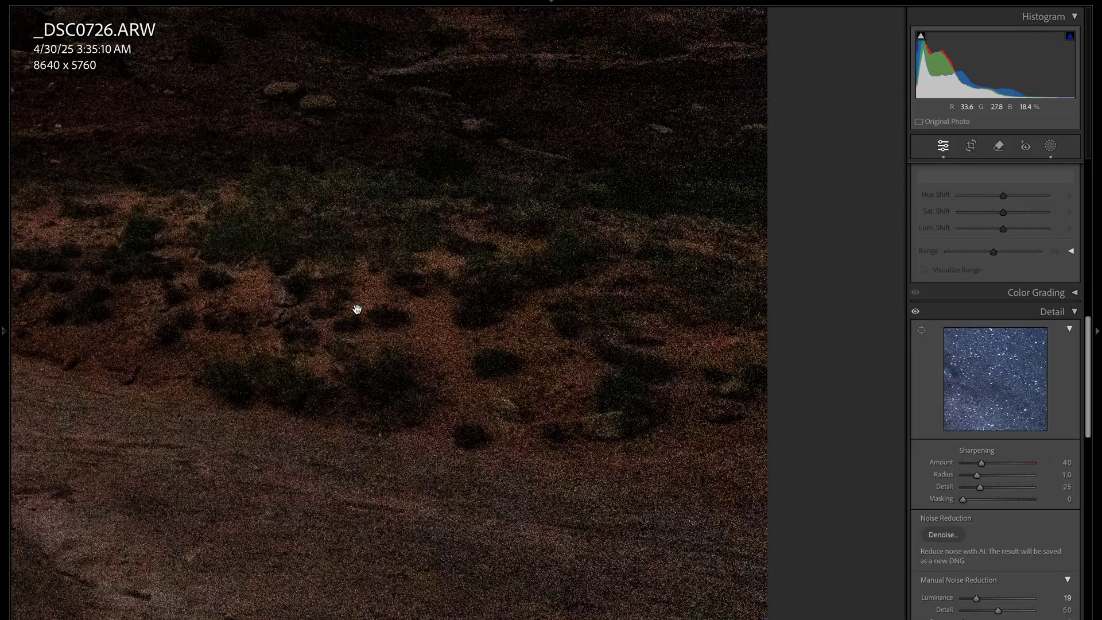
left_click(357, 310)
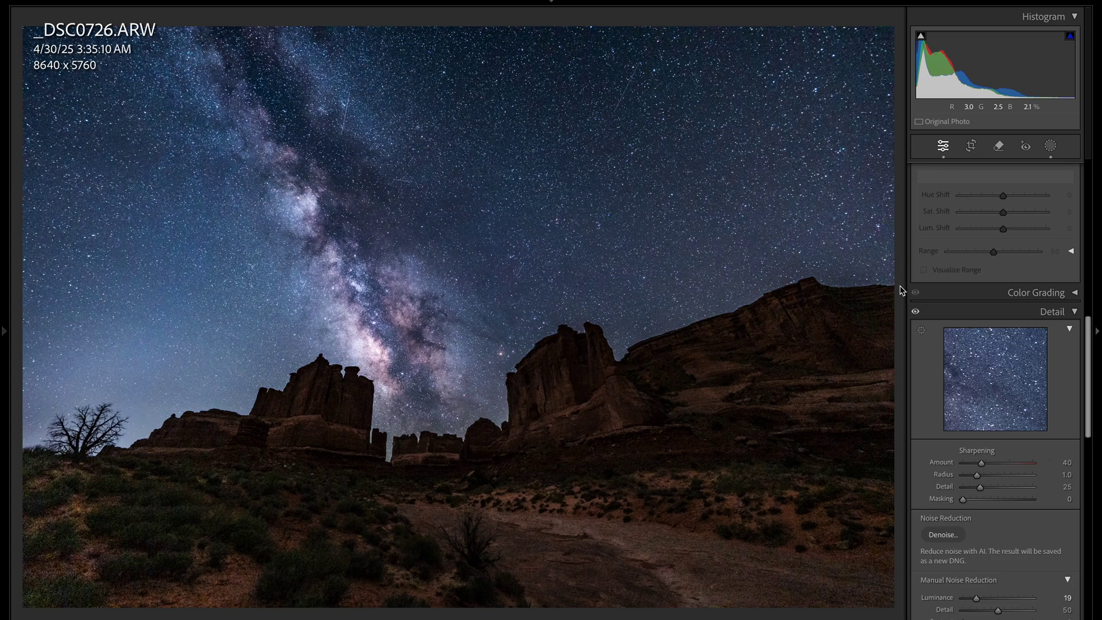
- Reset the develop settings of _DSC0726.ARW and create an AI-denoised DNG with Denoise amount 50, stacked with the original
scroll(931, 376, "down", 5)
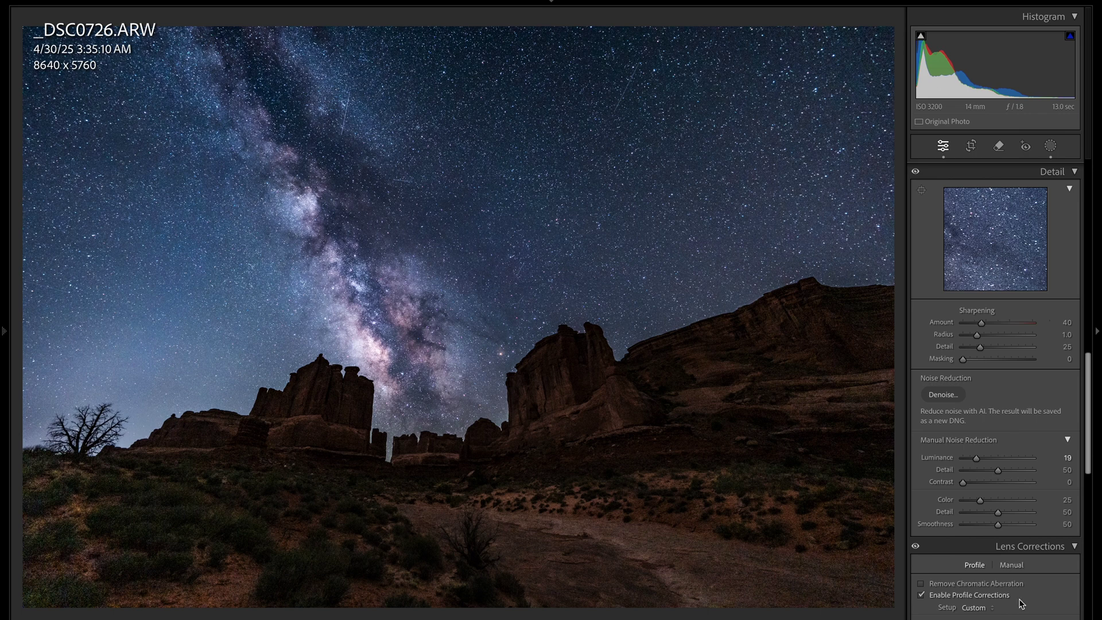
key("ctrl+shift+r")
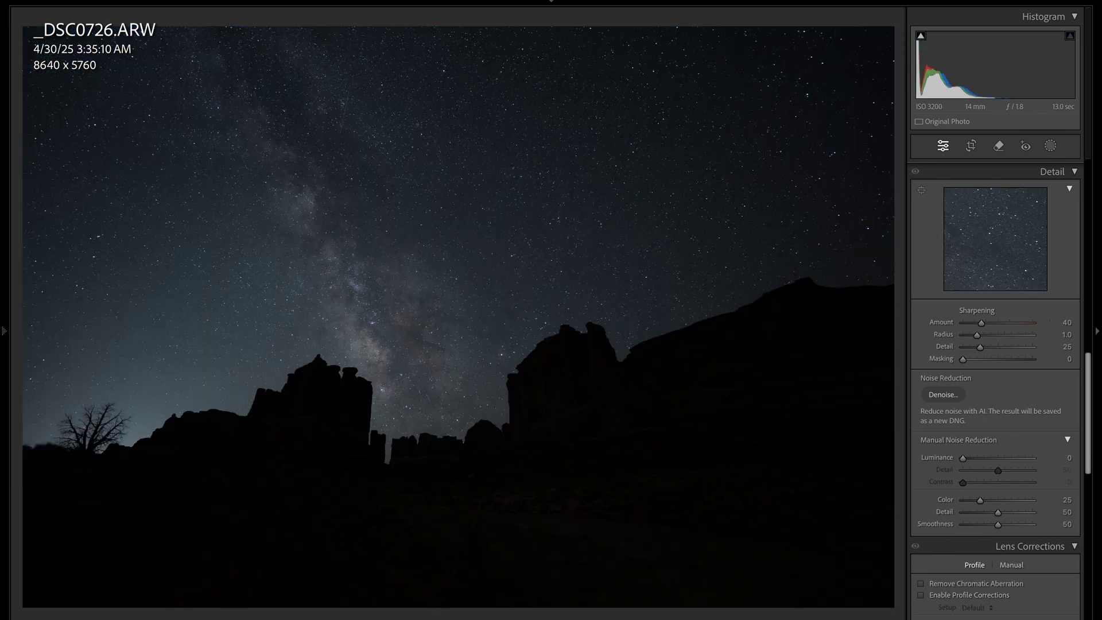
left_click(944, 396)
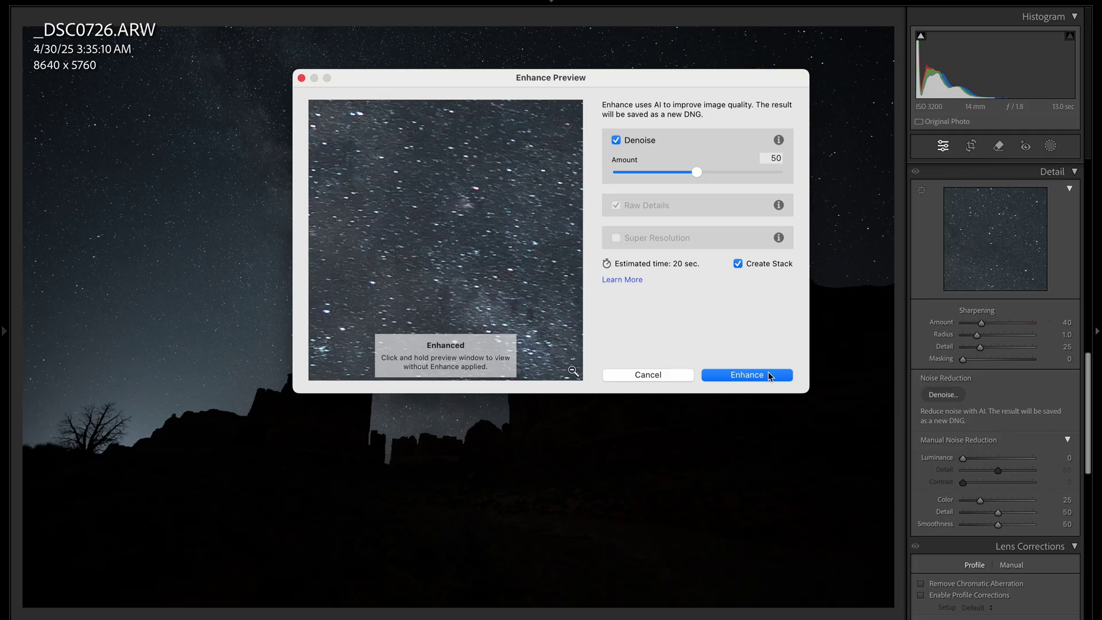
left_click(736, 375)
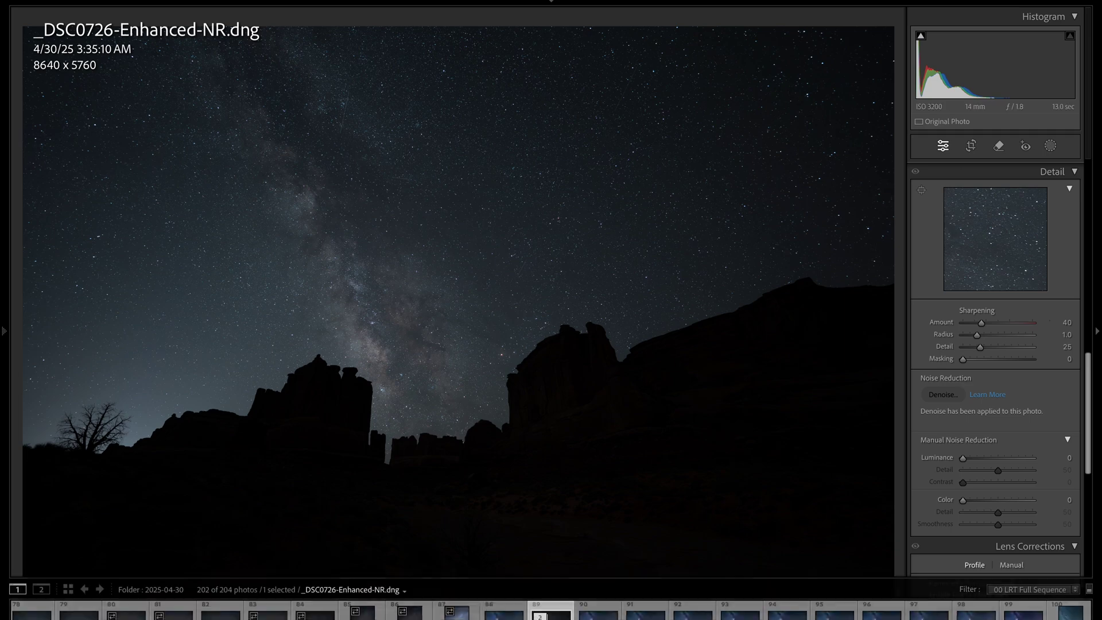
- Synchronize all develop settings, including every mask, from _DSC0727.ARW to _DSC0726-Enhanced-NR.dng
left_click(505, 610)
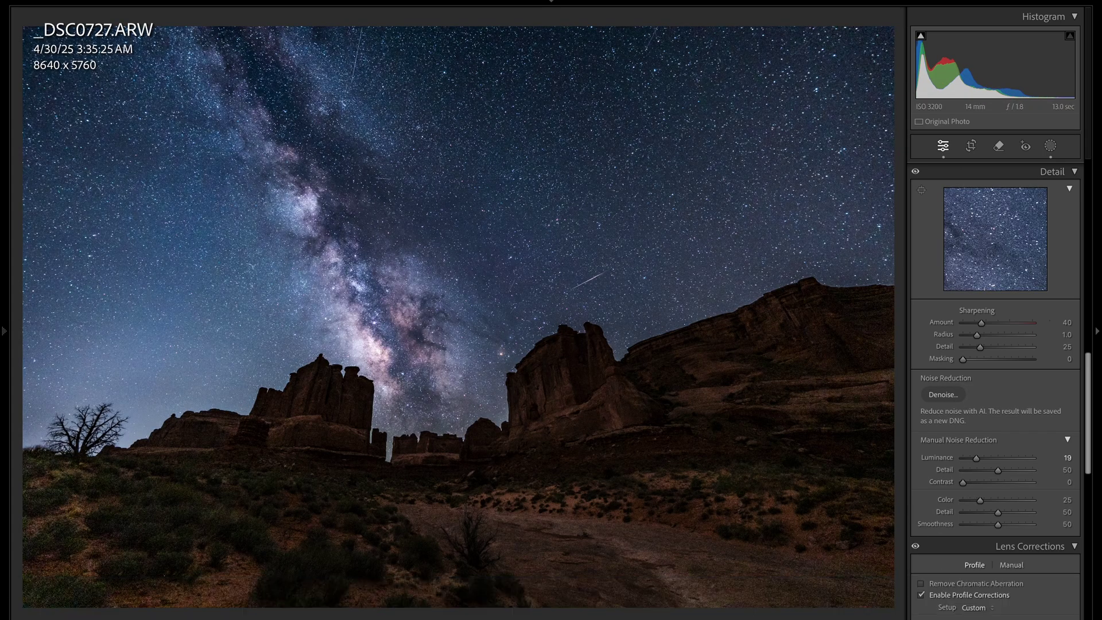
key("super+shift+s")
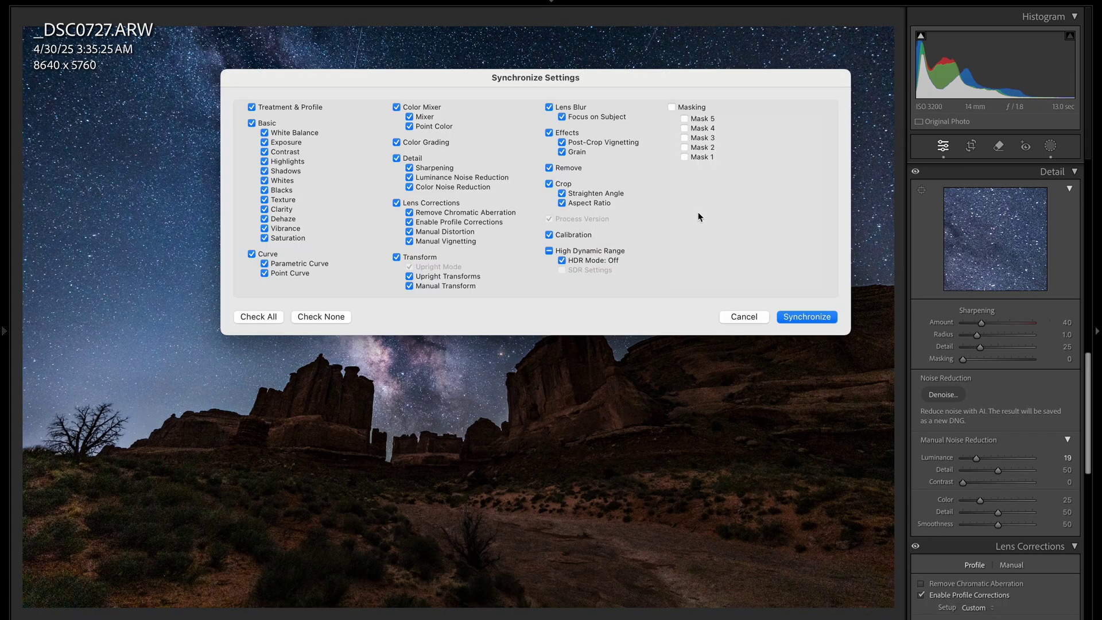
left_click(673, 108)
left_click(799, 319)
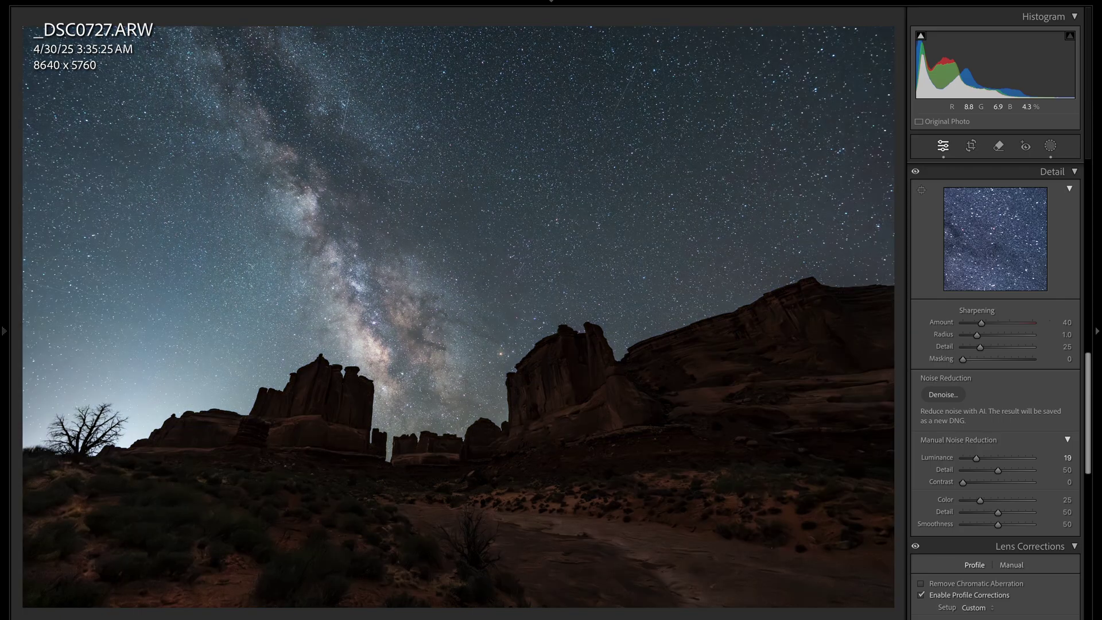
left_click(517, 612)
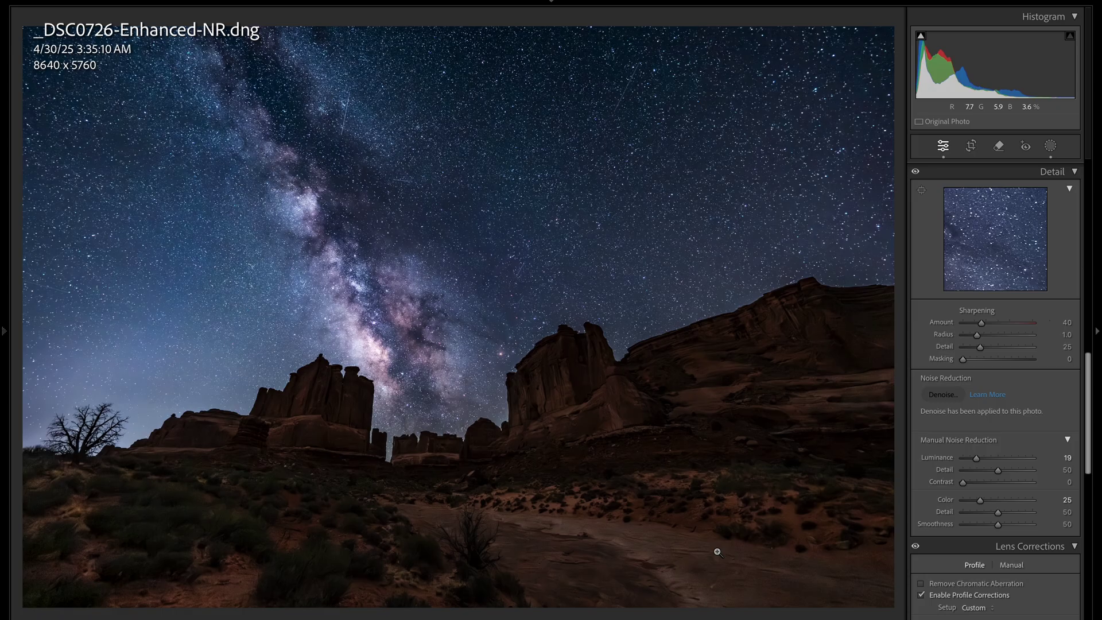
- Compare foreground noise and detail between _DSC0726-Enhanced-NR.dng and _DSC0727.ARW at close zoom, alternating between the two photos
key("Right")
key("Left")
left_click(765, 515)
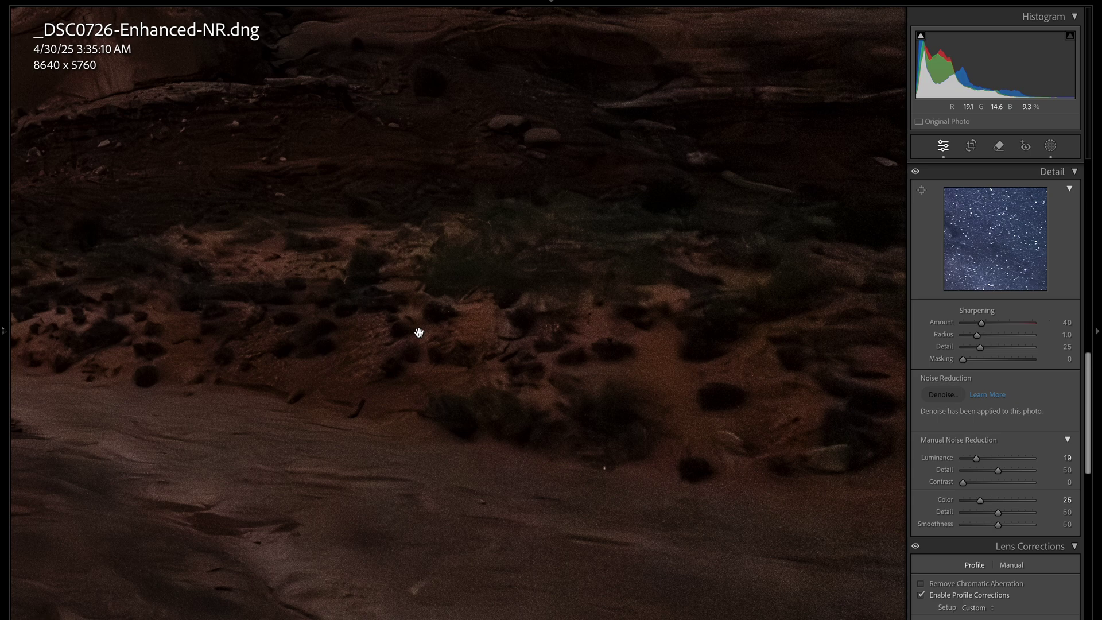
key("Right")
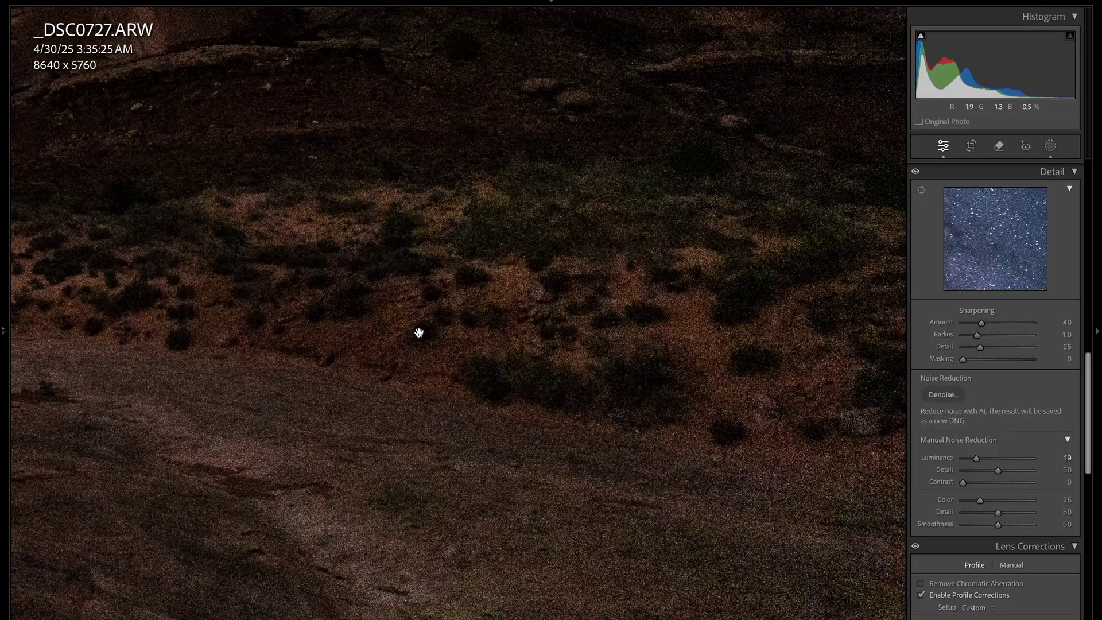
key("Left")
left_click_drag(710, 418, 627, 391)
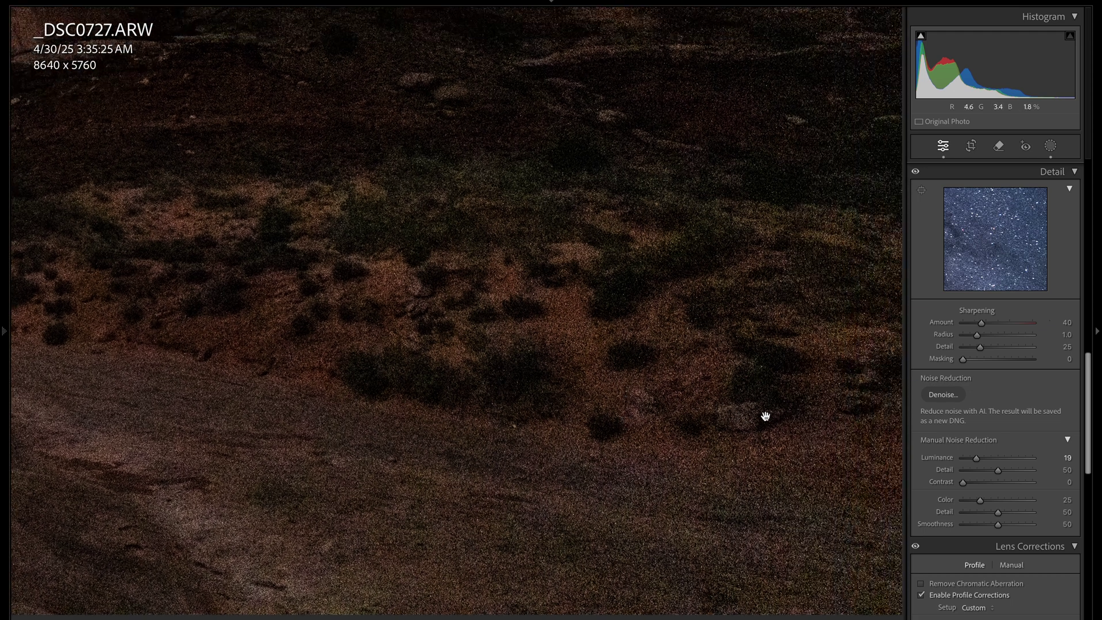
key("Left")
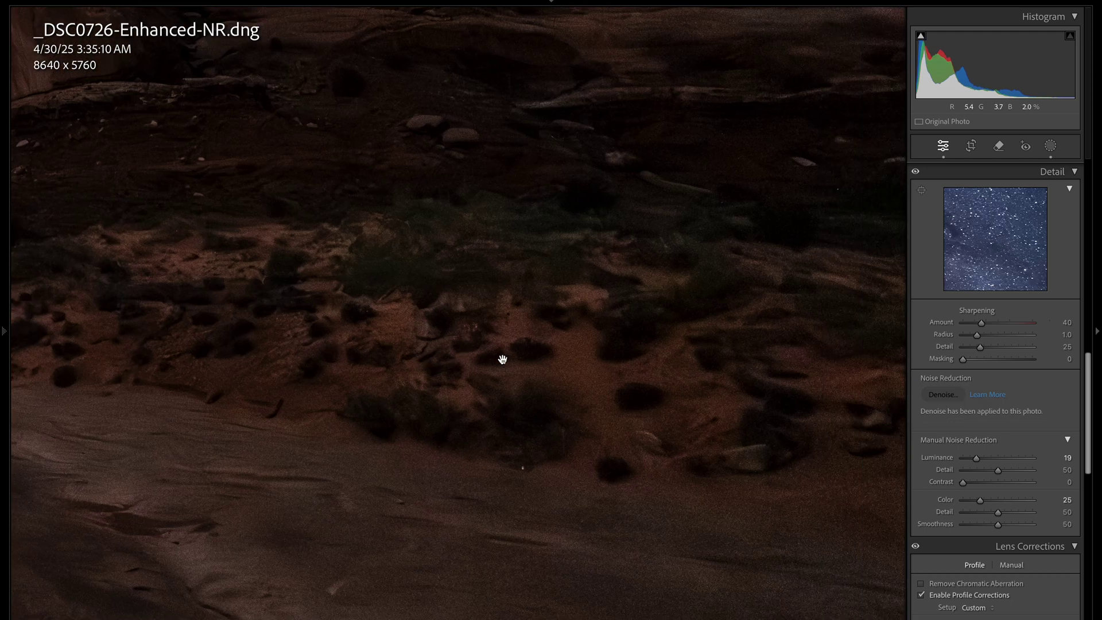
key("Right")
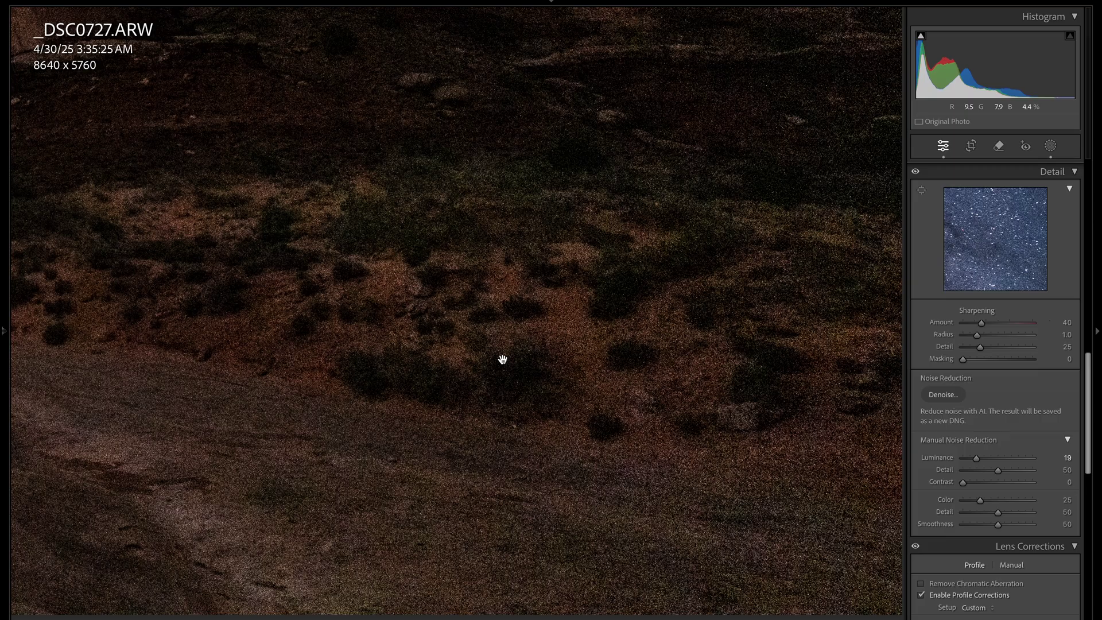
key("Left")
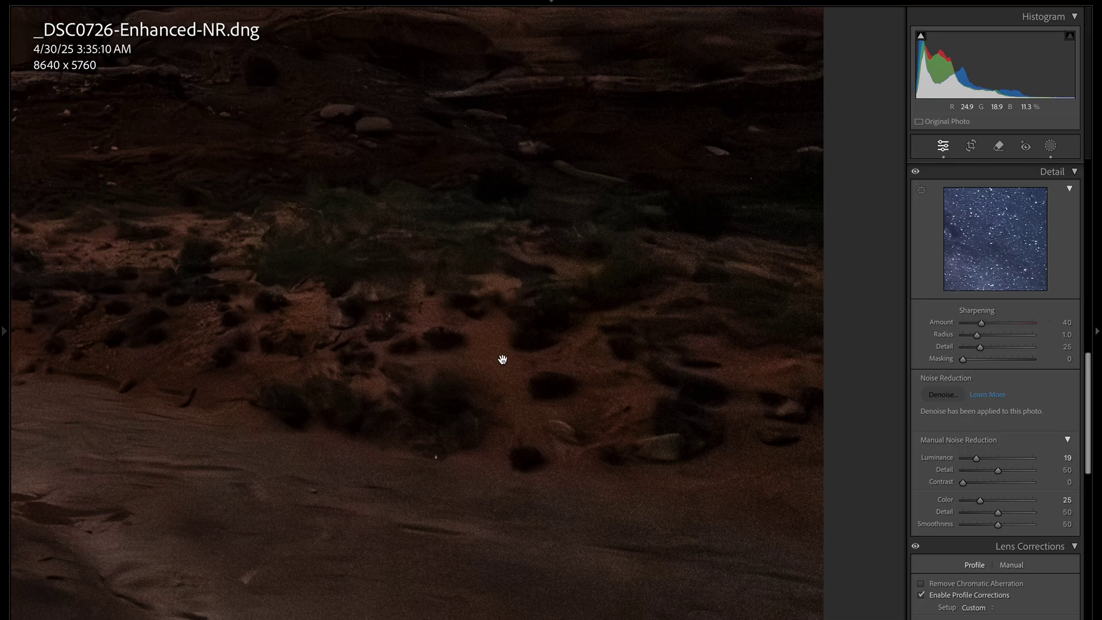
key("Right")
key("Left")
scroll(497, 325, "down", 5)
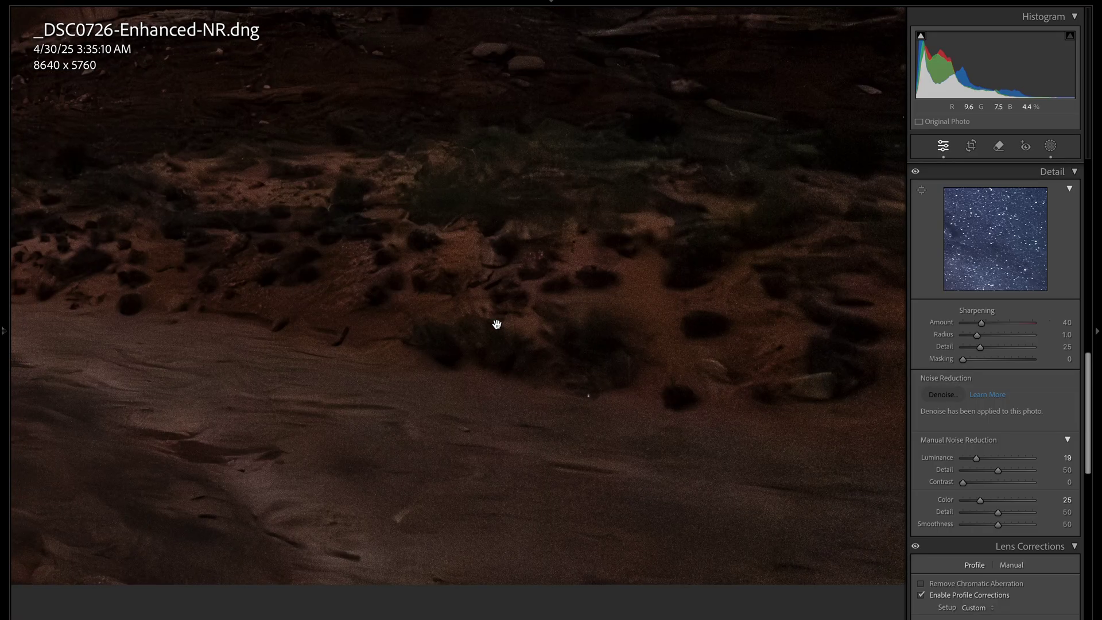
scroll(496, 325, "up", 1)
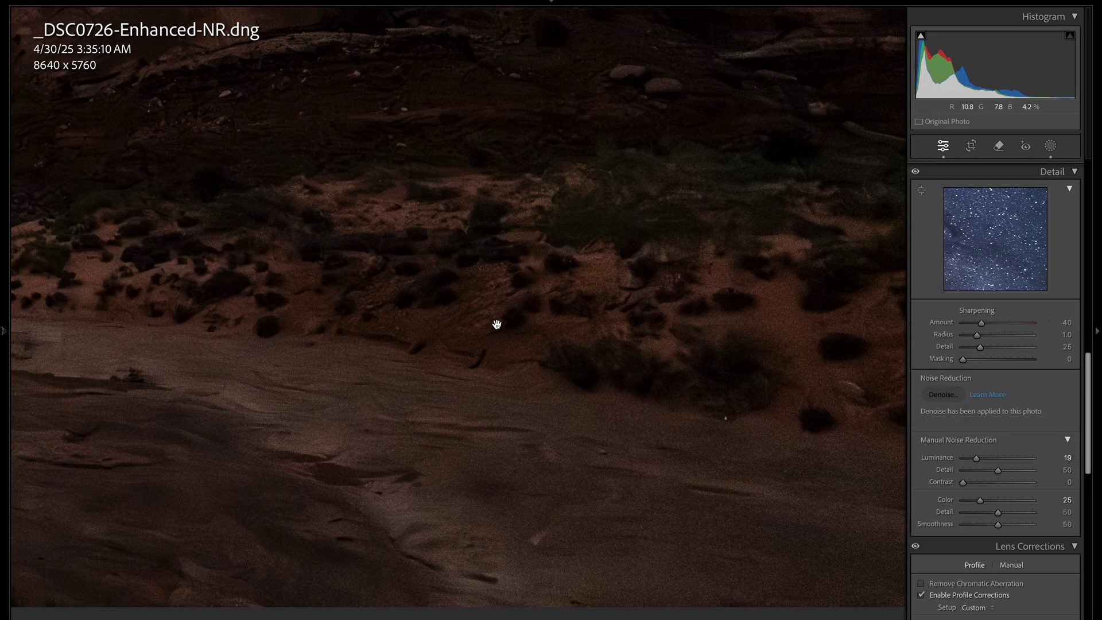
left_click(458, 438)
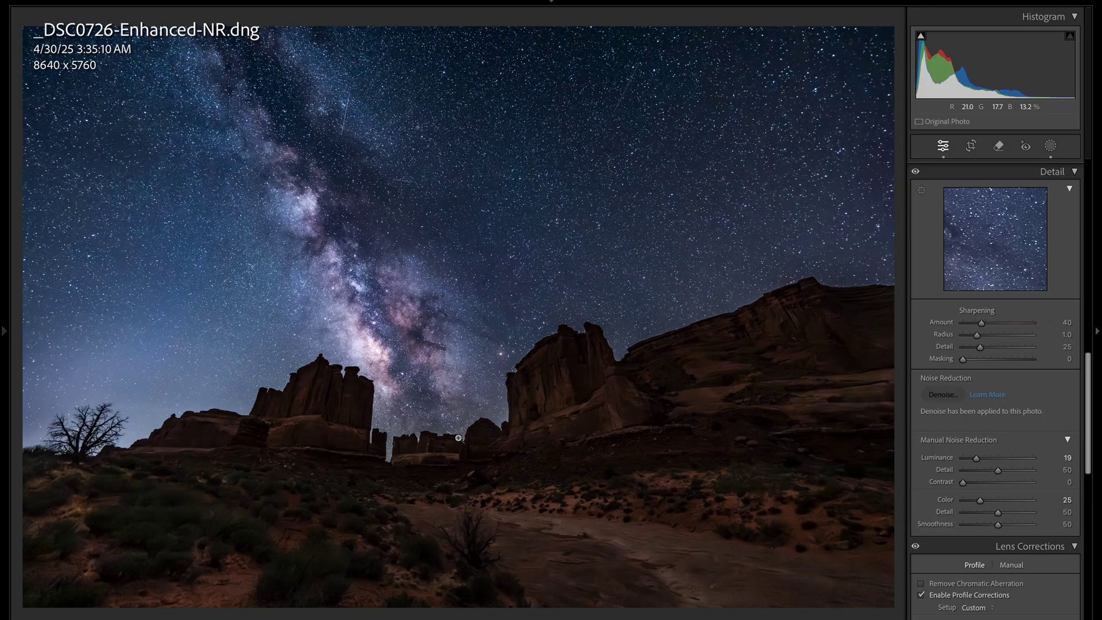
- Compare the central rock tower and the surrounding stars up close in _DSC0726-Enhanced-NR.dng and _DSC0727.ARW
left_click(799, 329)
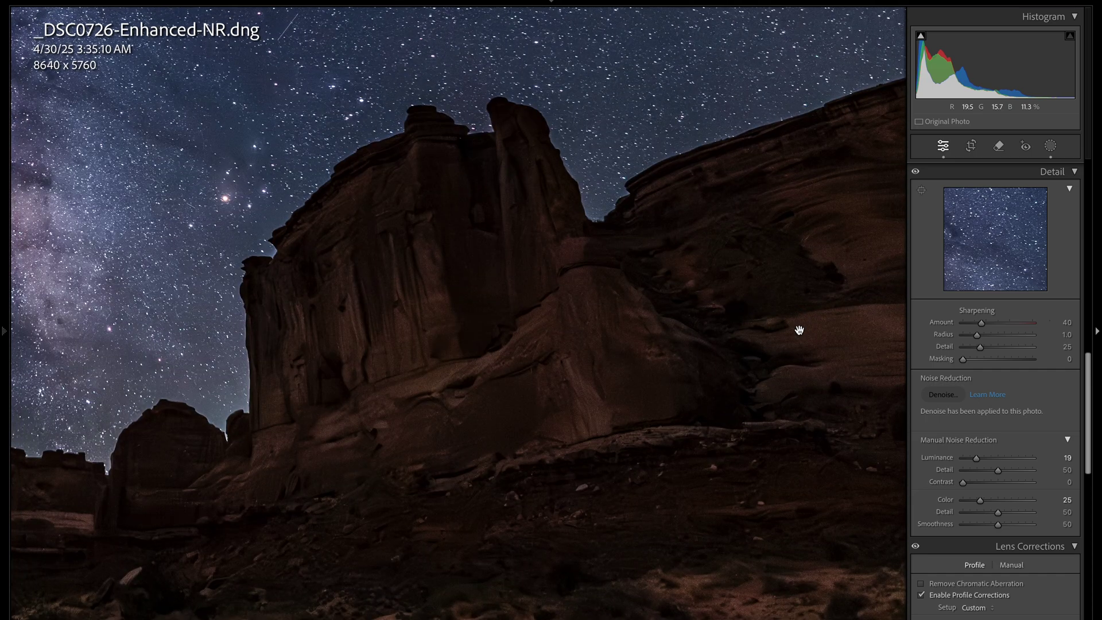
key("Right")
left_click(354, 187)
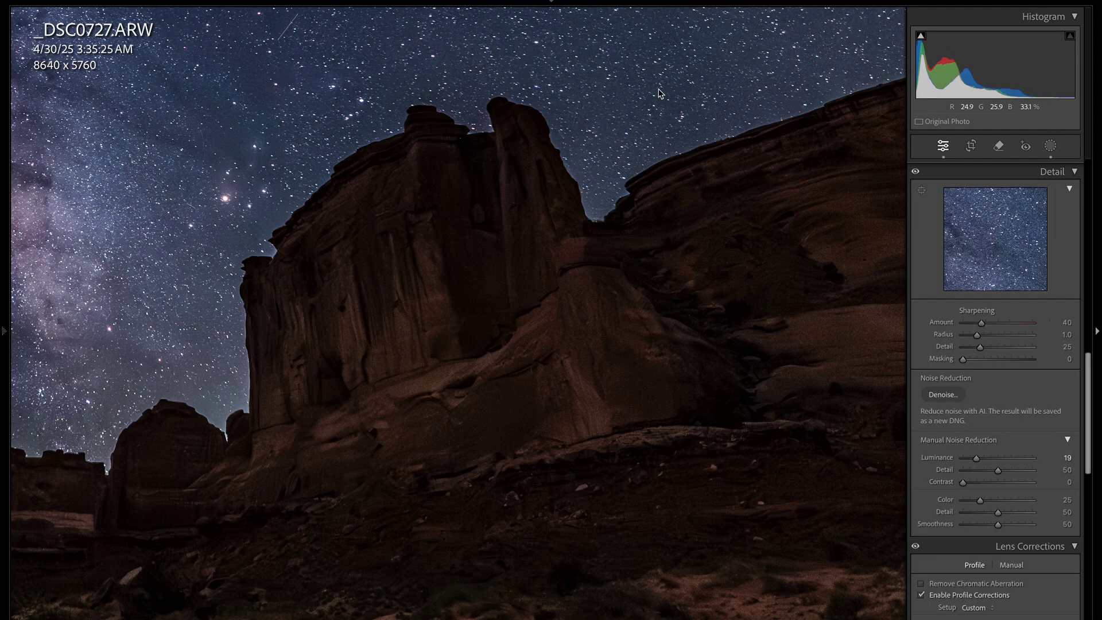
key("Left")
key("Right")
key("Left")
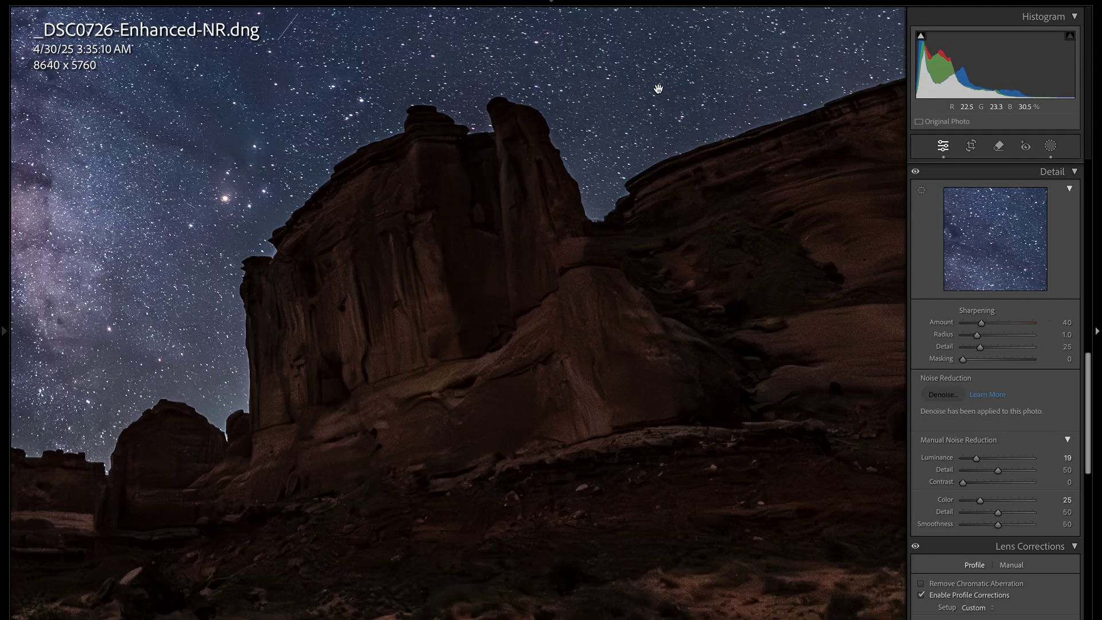
key("Right")
key("Left")
left_click(422, 270)
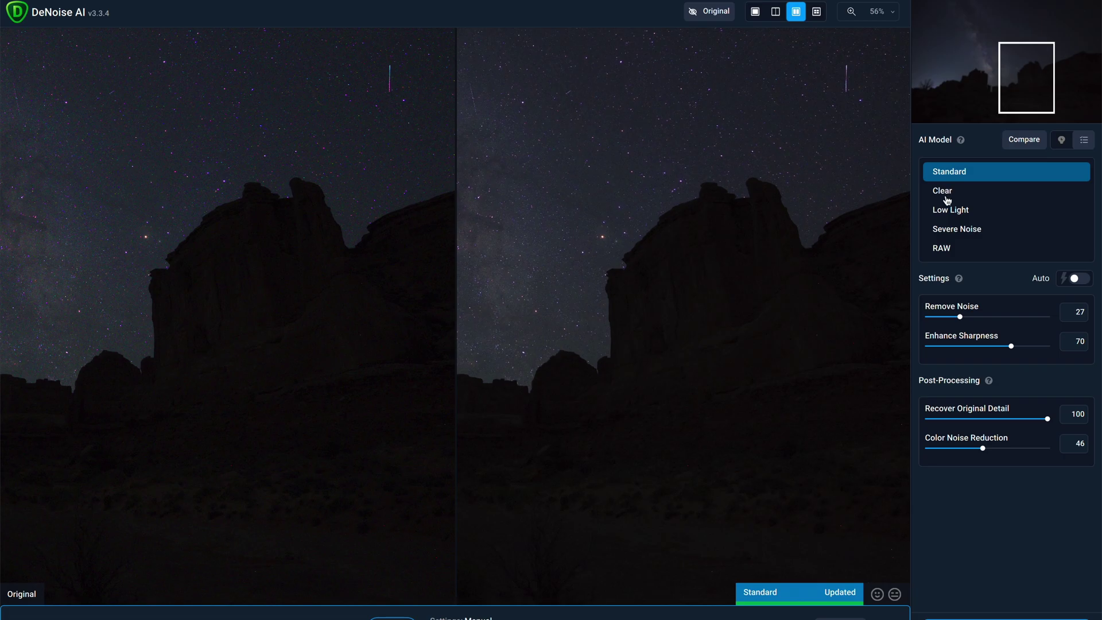
- In DeNoise AI, process the night-sky photo with the RAW model and automatic settings, and save the result
left_click(943, 255)
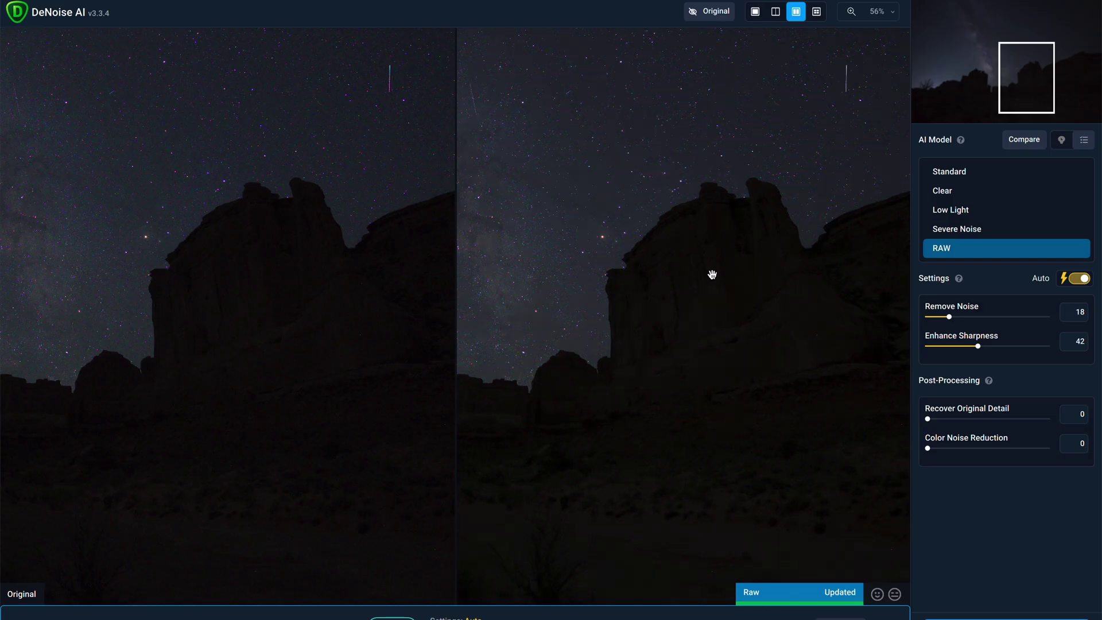
left_click(1080, 282)
left_click(1081, 284)
key("ctrl+s")
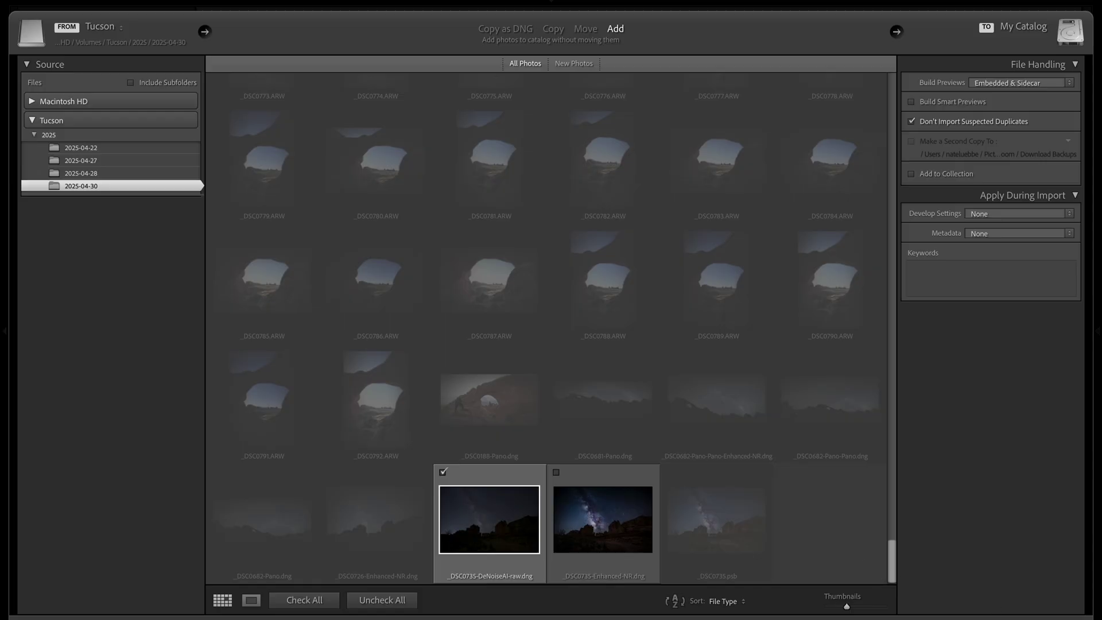
- Import _DSC0735-DeNoiseAI-raw.dng into the Lightroom catalog and show All Photographs
key("Return")
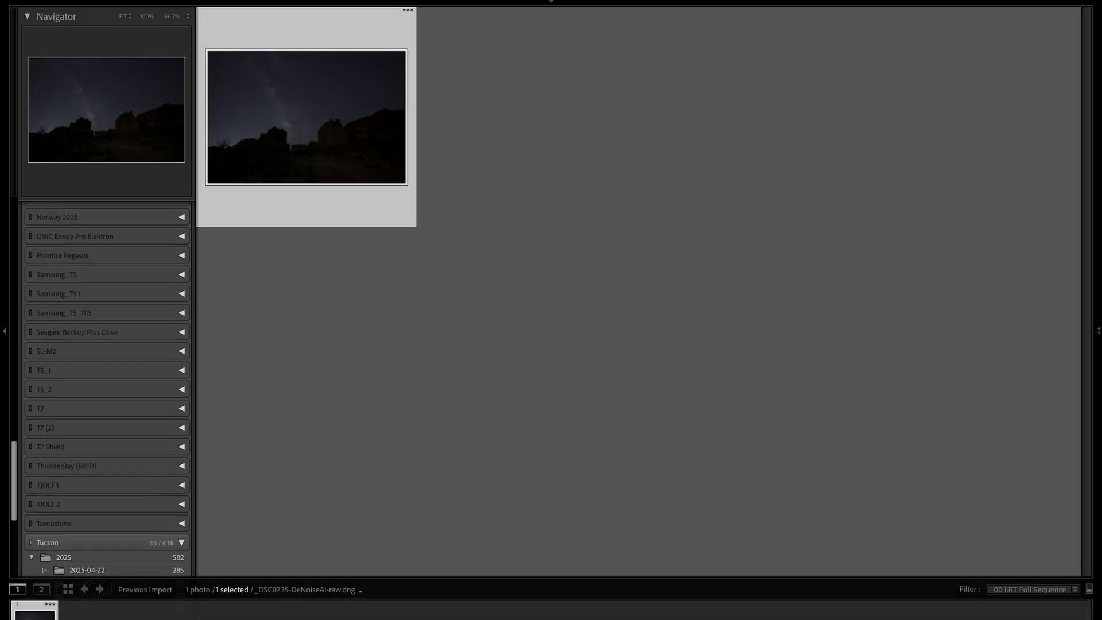
left_click(151, 592)
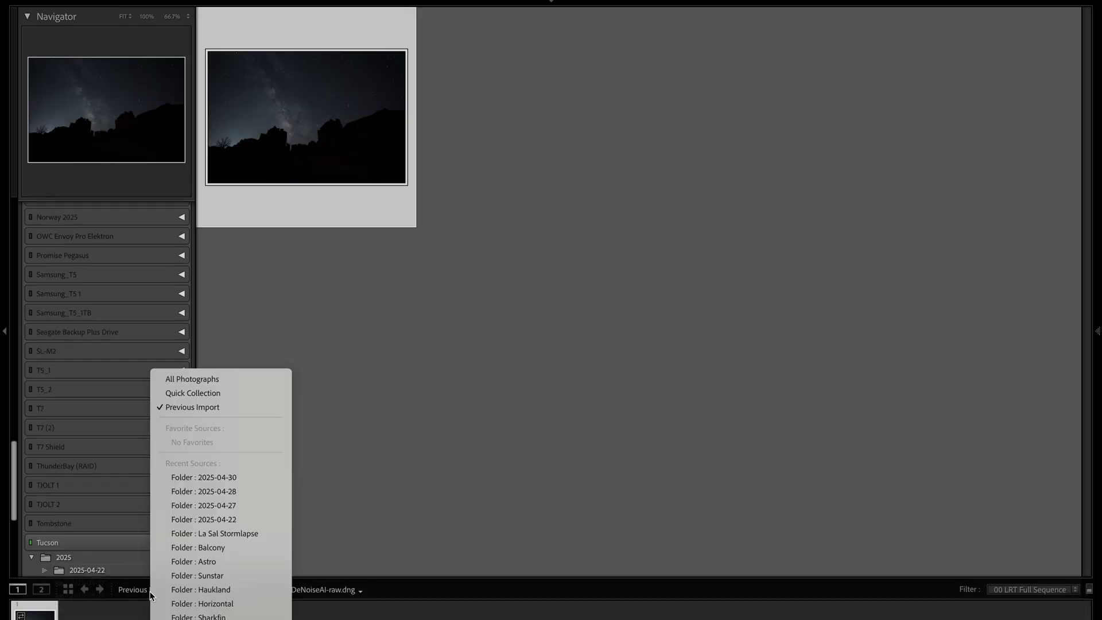
left_click(220, 379)
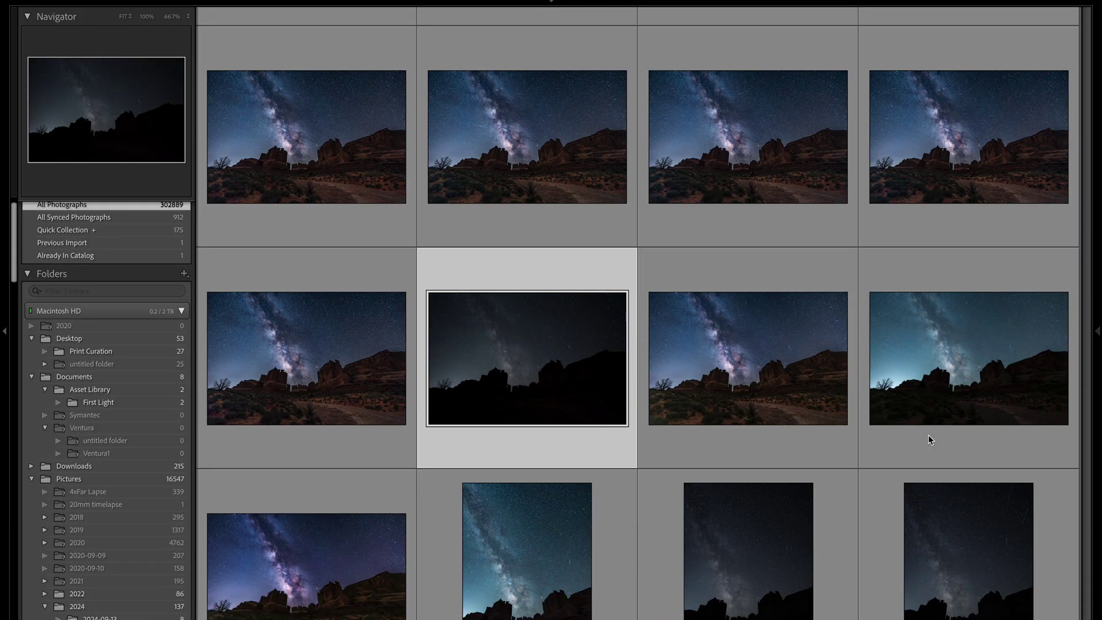
- Apply the neighbouring edited photo's develop settings to _DSC0735-DeNoiseAI-raw.dng and open it for developing
left_click(320, 344)
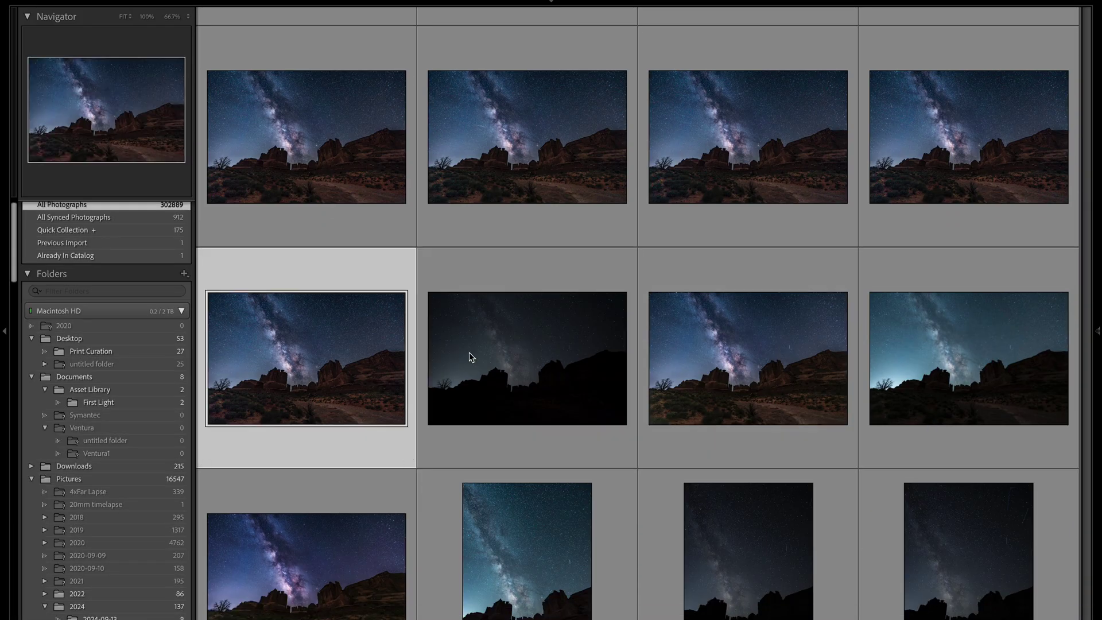
key("d")
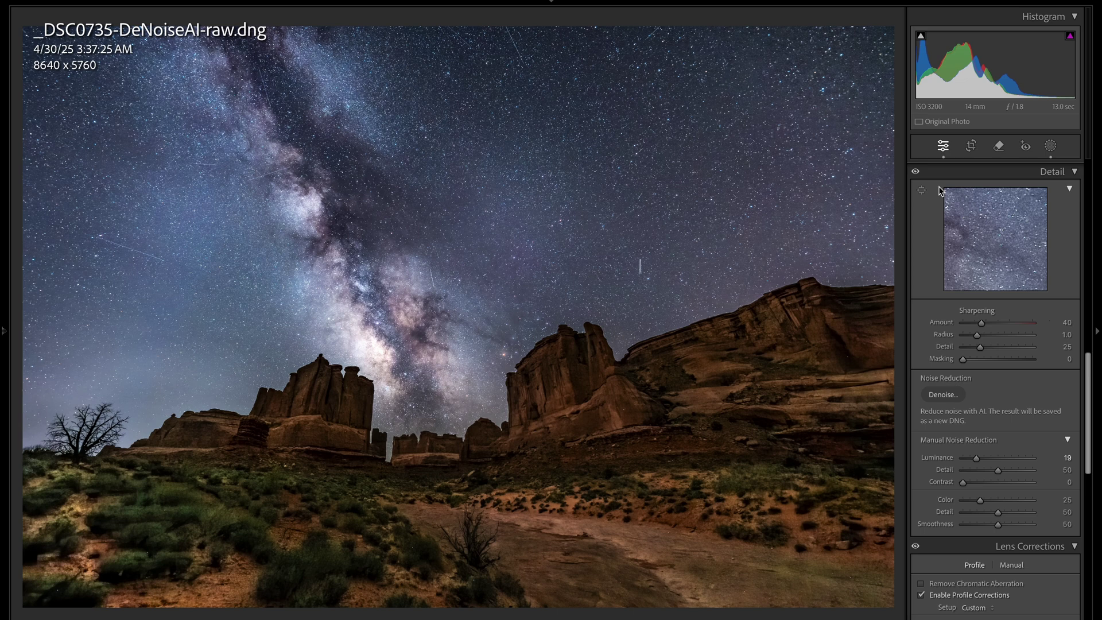
- Examine noise and detail on the rock tower, dry wash and shrubs of _DSC0735-DeNoiseAI-raw.dng at close zoom
left_click(567, 426)
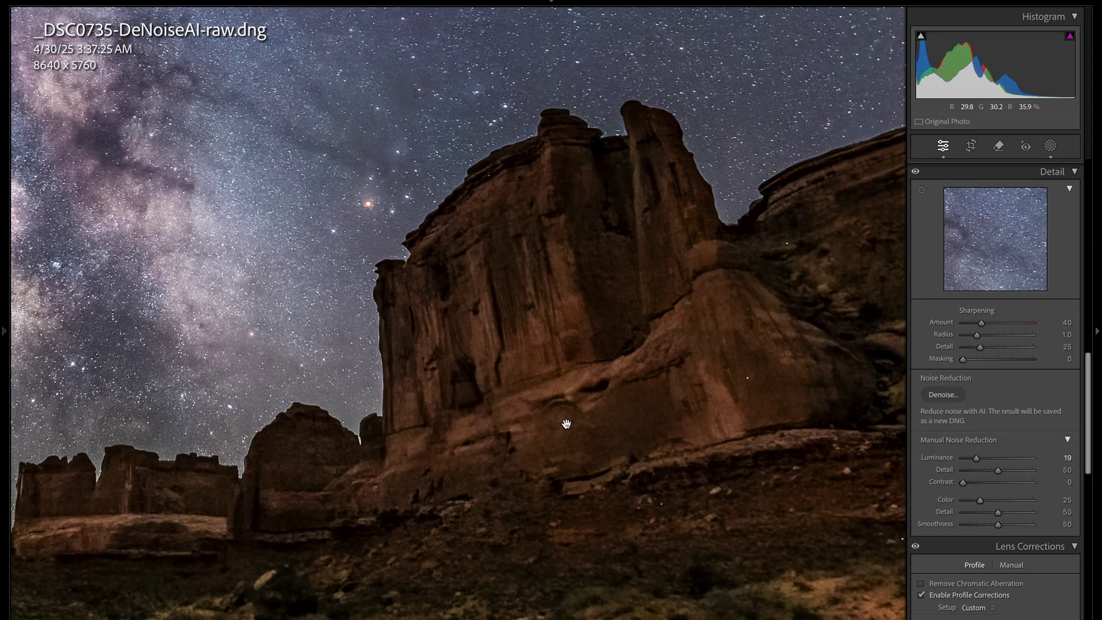
scroll(567, 423, "down", 10)
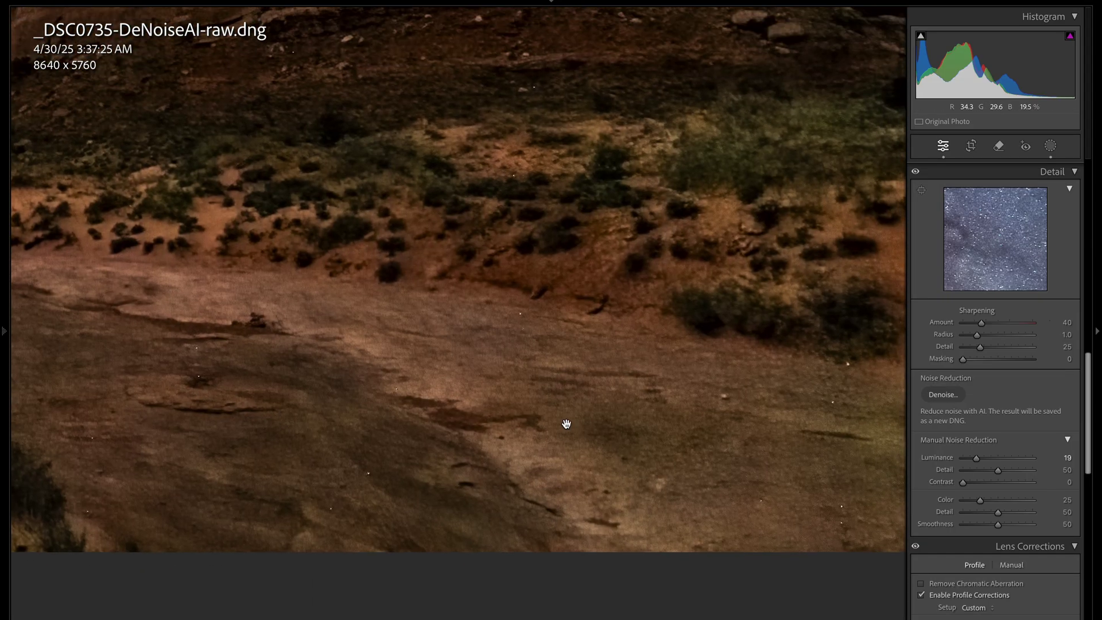
scroll(510, 427, "up", 3)
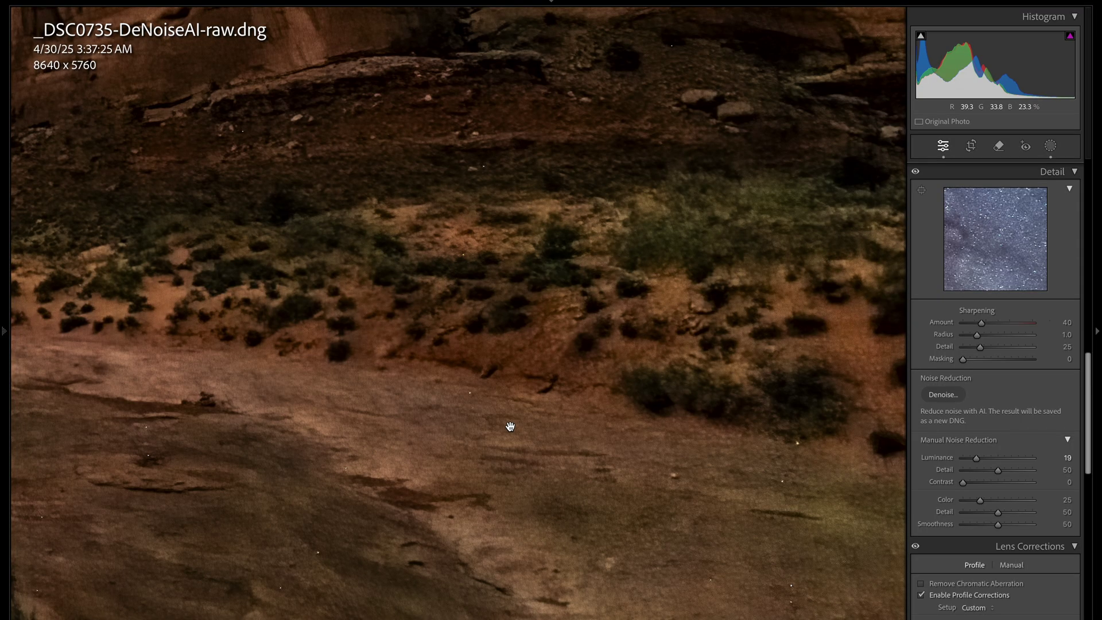
scroll(510, 426, "up", 10)
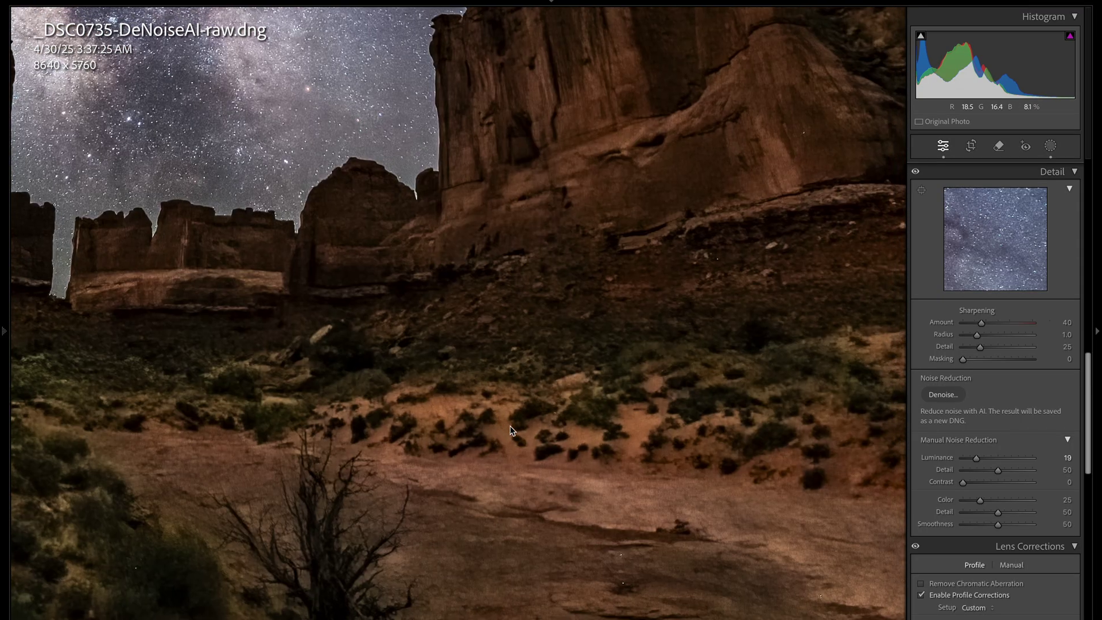
scroll(509, 425, "down", 10)
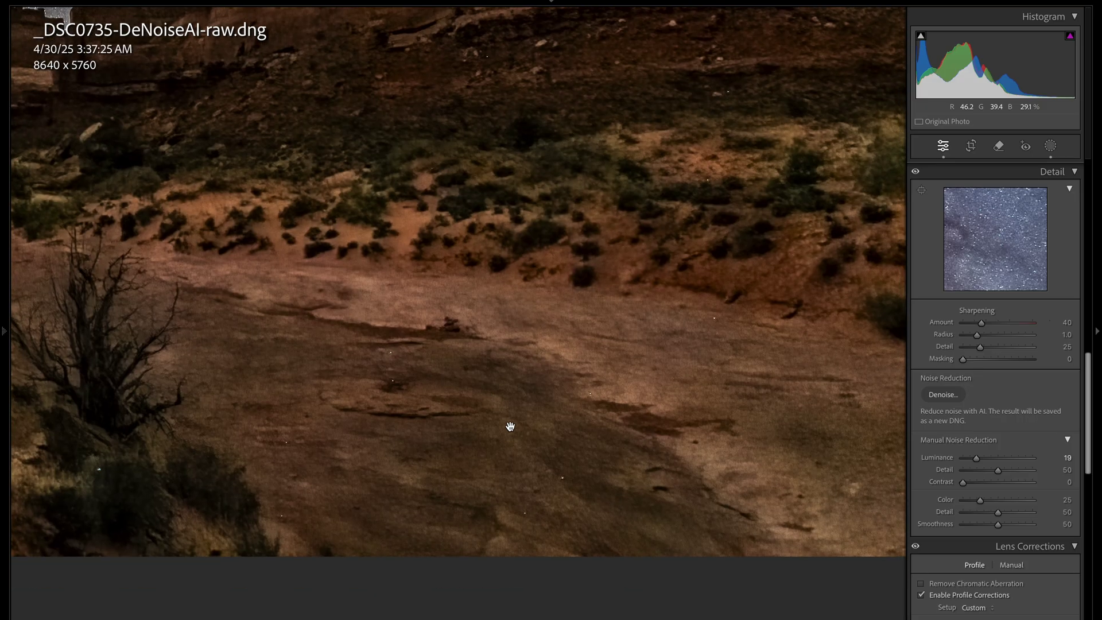
scroll(402, 410, "right", 1)
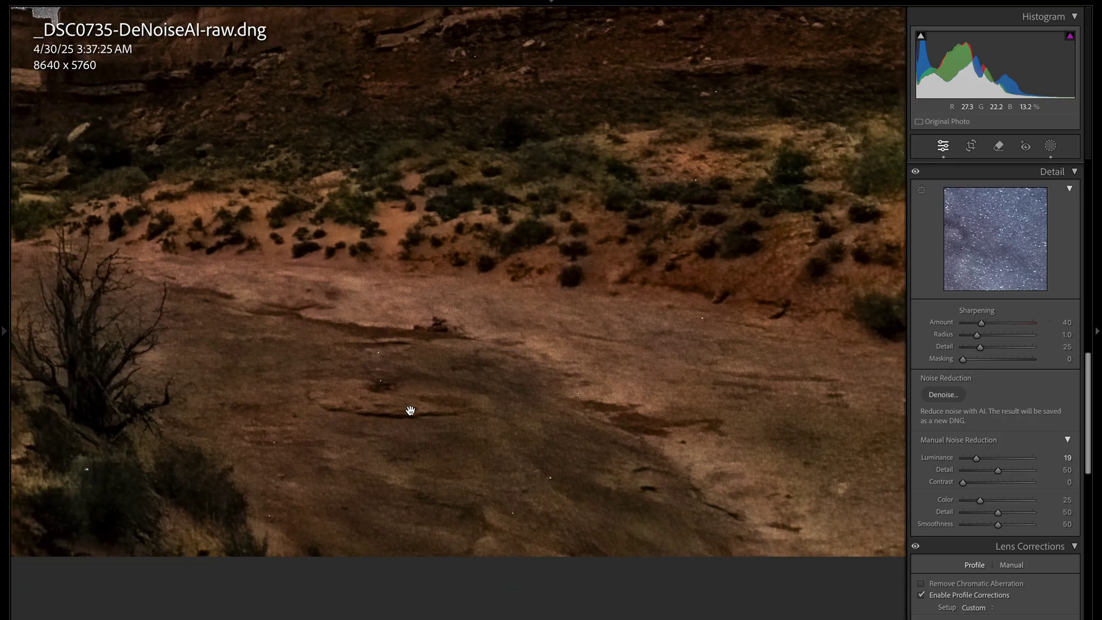
scroll(410, 410, "right", 1)
scroll(731, 329, "up", 3)
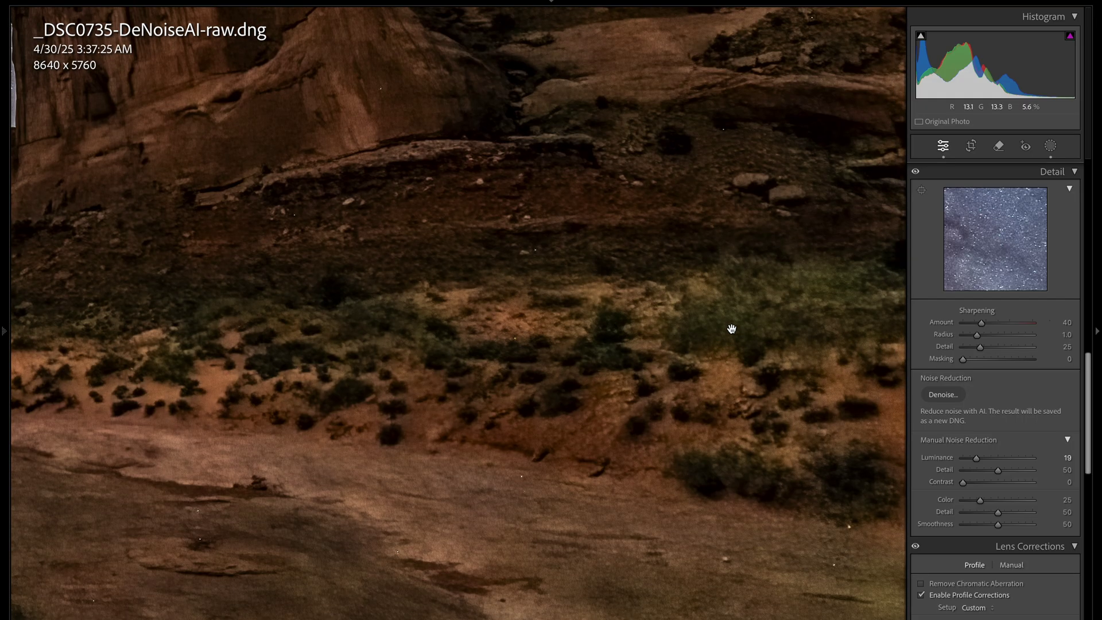
scroll(732, 328, "down", 3)
scroll(731, 328, "left", 3)
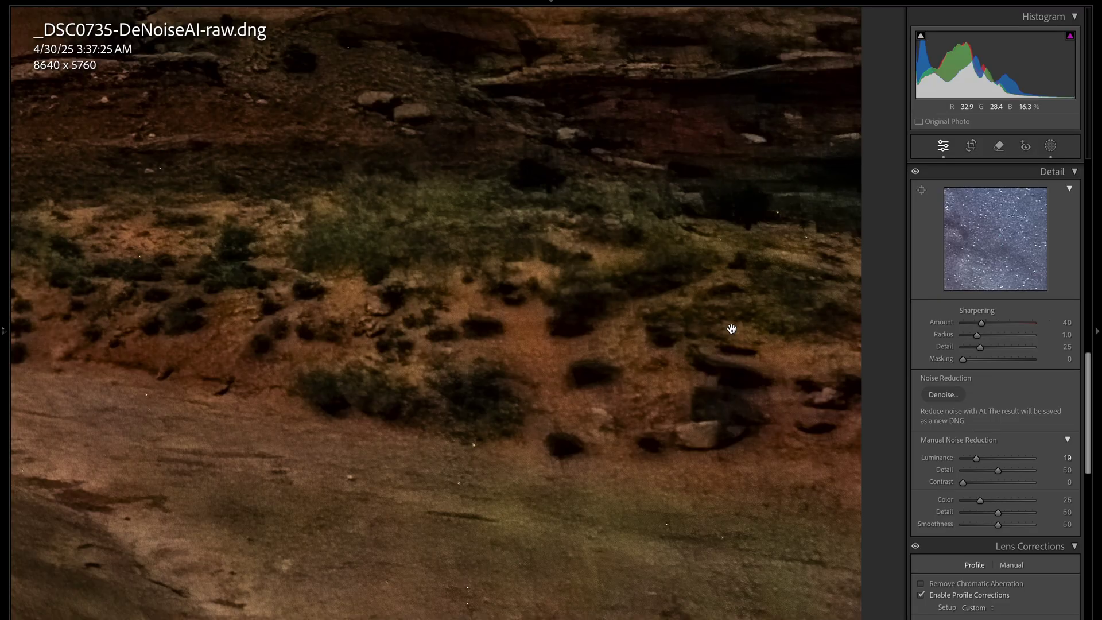
- Check the foreground brightness against _DSC0726-Enhanced-NR.dng and set Shadows to +56 on _DSC0735-DeNoiseAI-raw.dng
key("Left")
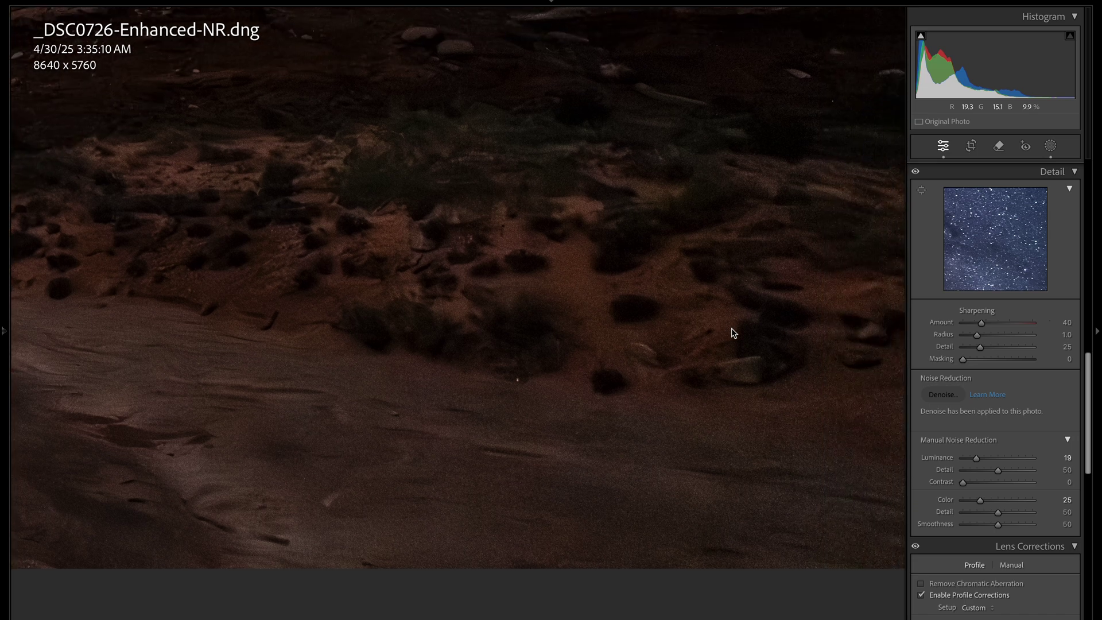
key("Right")
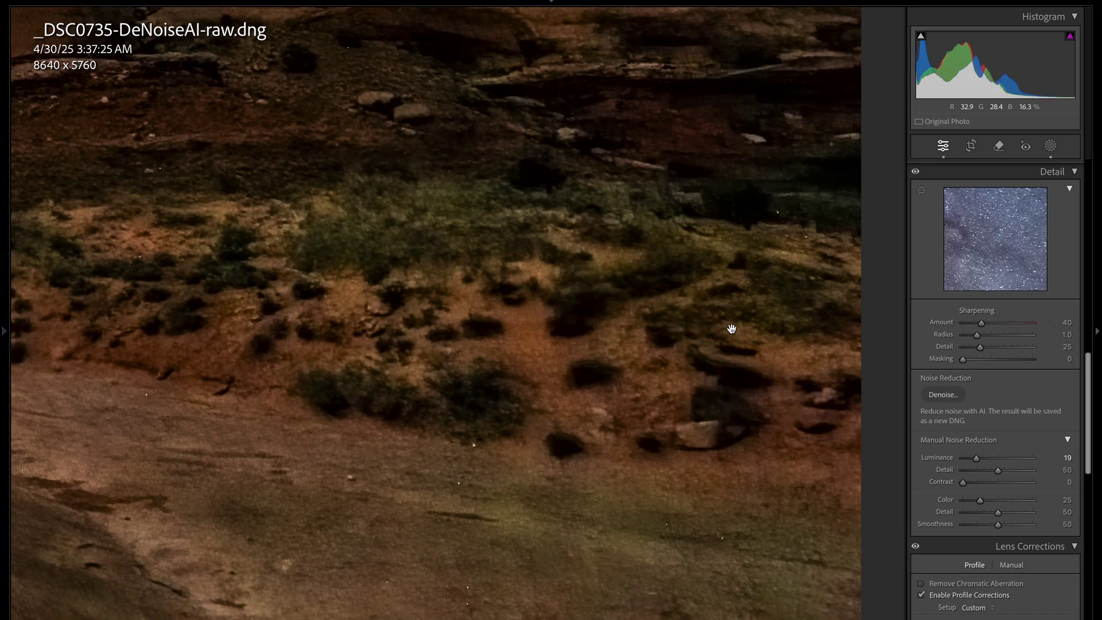
scroll(976, 298, "up", 10)
left_click_drag(1027, 342, 1016, 338)
- Compare the foreground of _DSC0726-Enhanced-NR.dng and _DSC0735-DeNoiseAI-raw.dng up close, then both photos in full
key("Left")
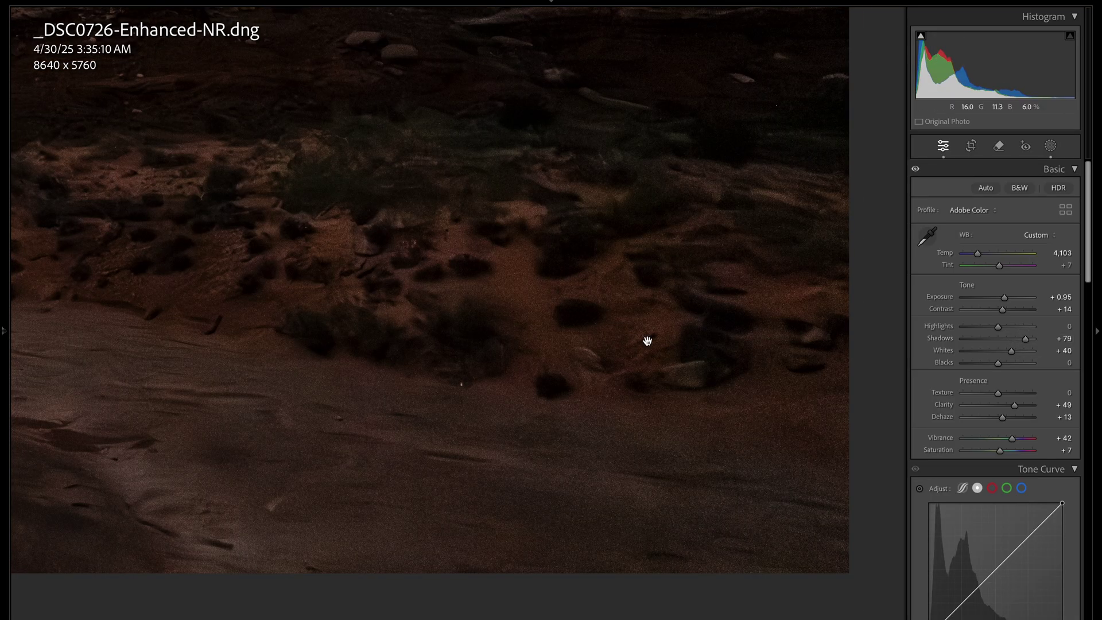
key("Right")
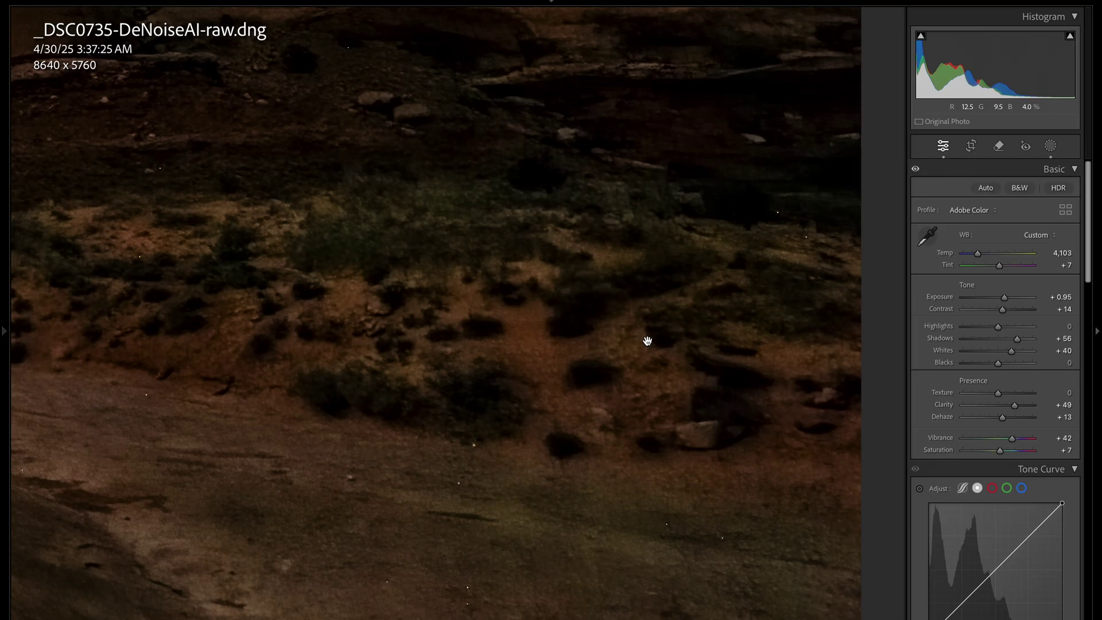
key("Left")
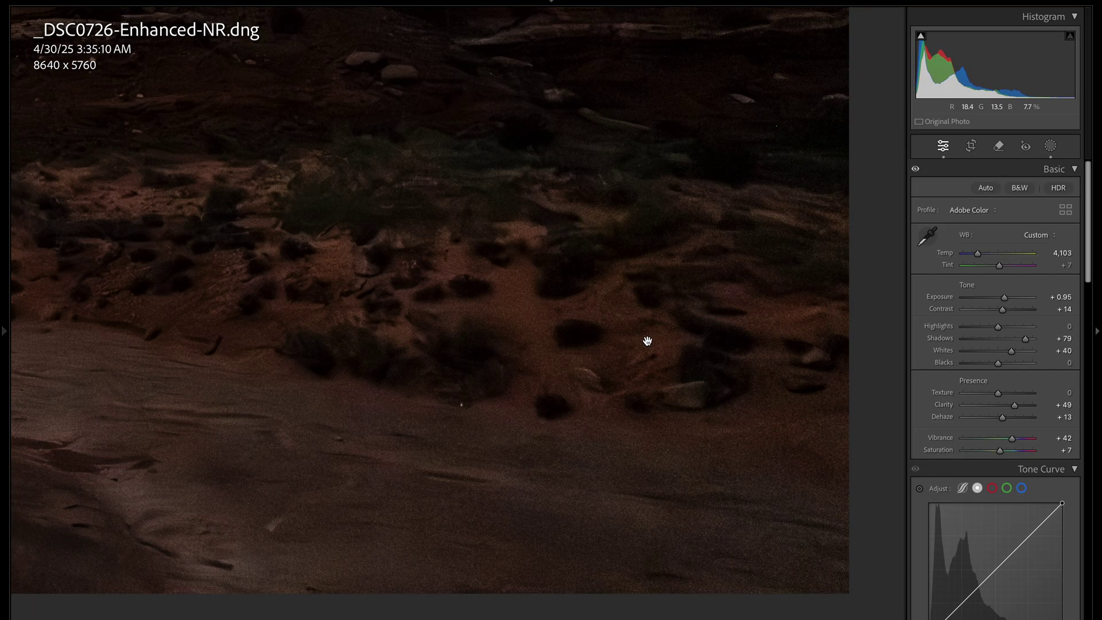
key("Right")
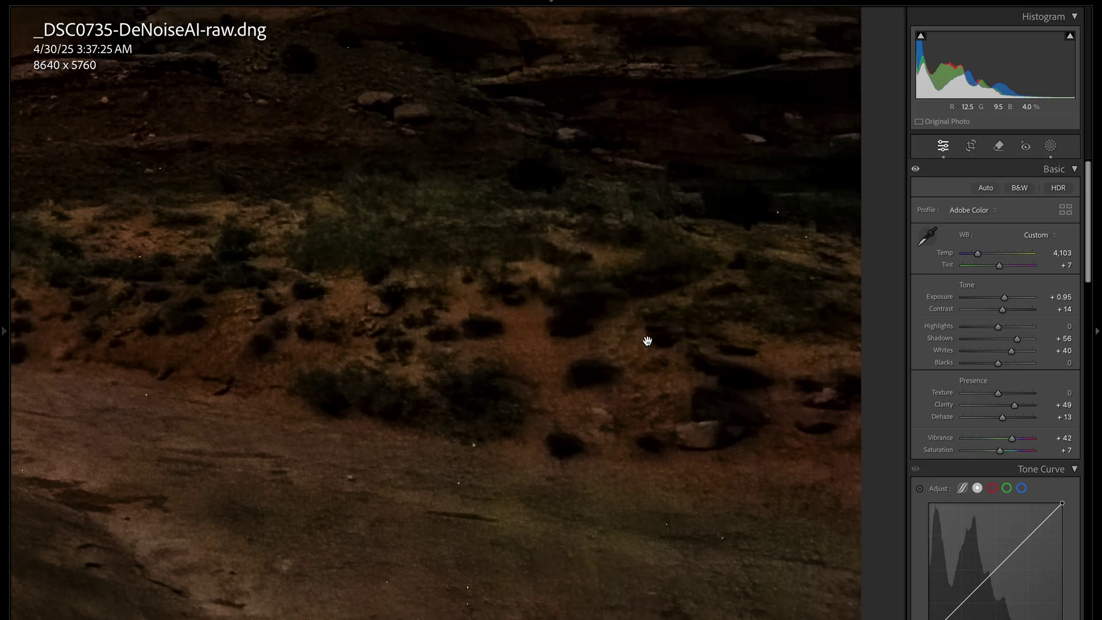
key("Left")
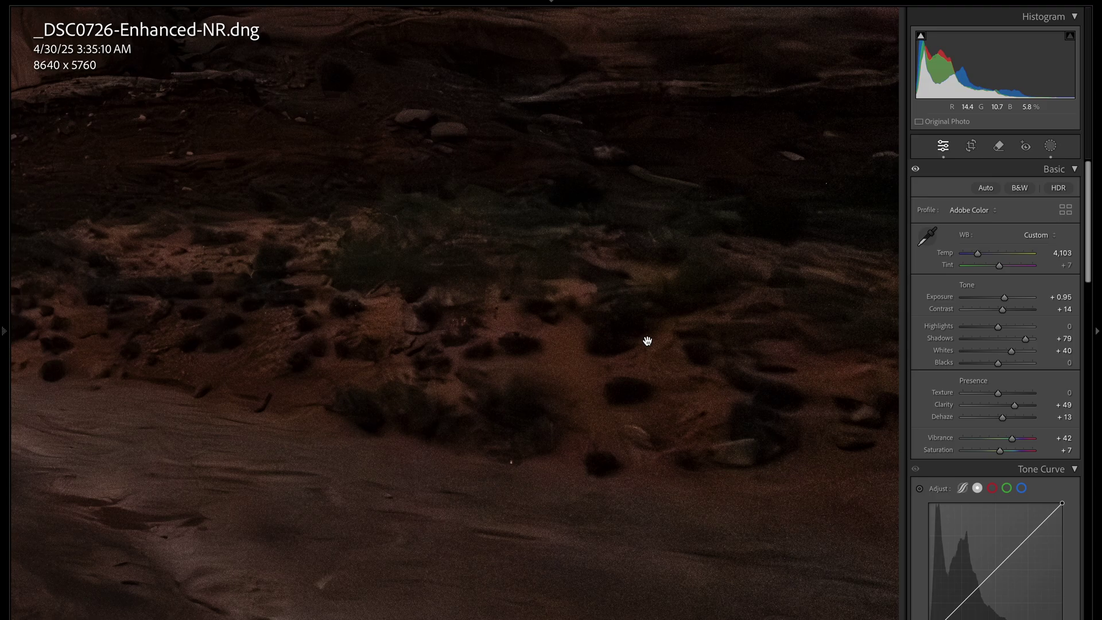
left_click(648, 342)
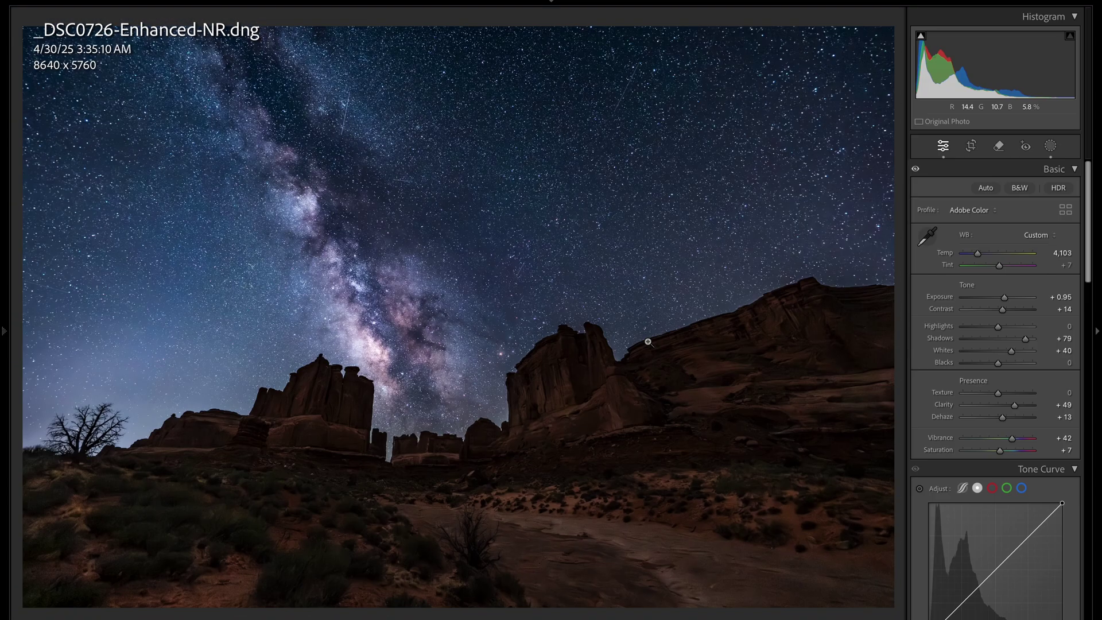
key("Right")
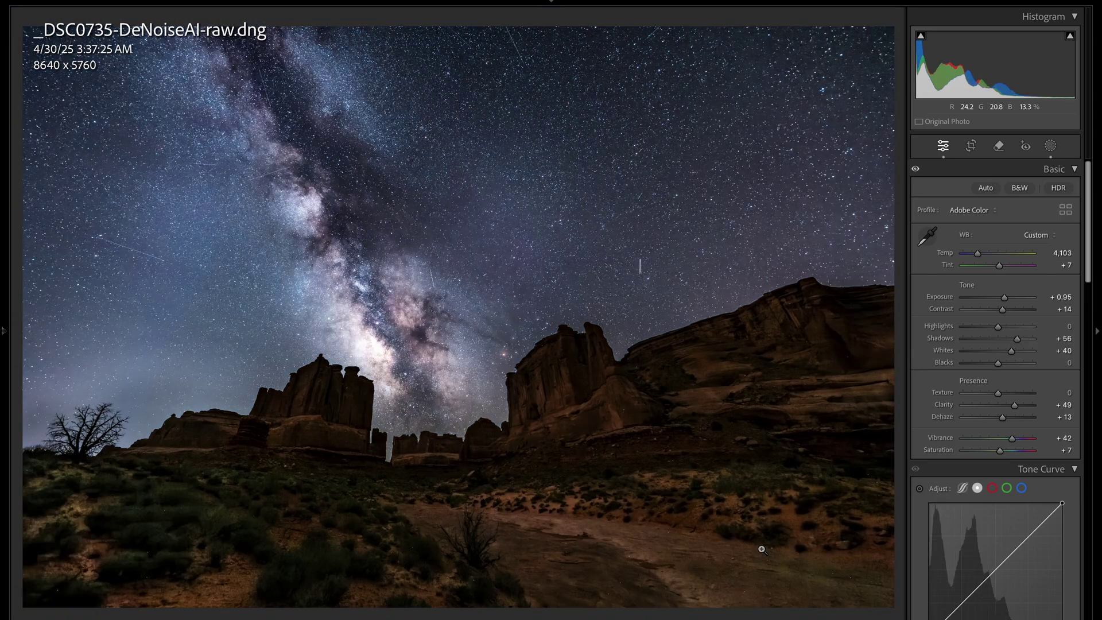
- Compare the foreground noise of the unprocessed _DSC0725.ARW with _DSC0735-DeNoiseAI-raw.dng at close zoom
key("Left")
key("Left")
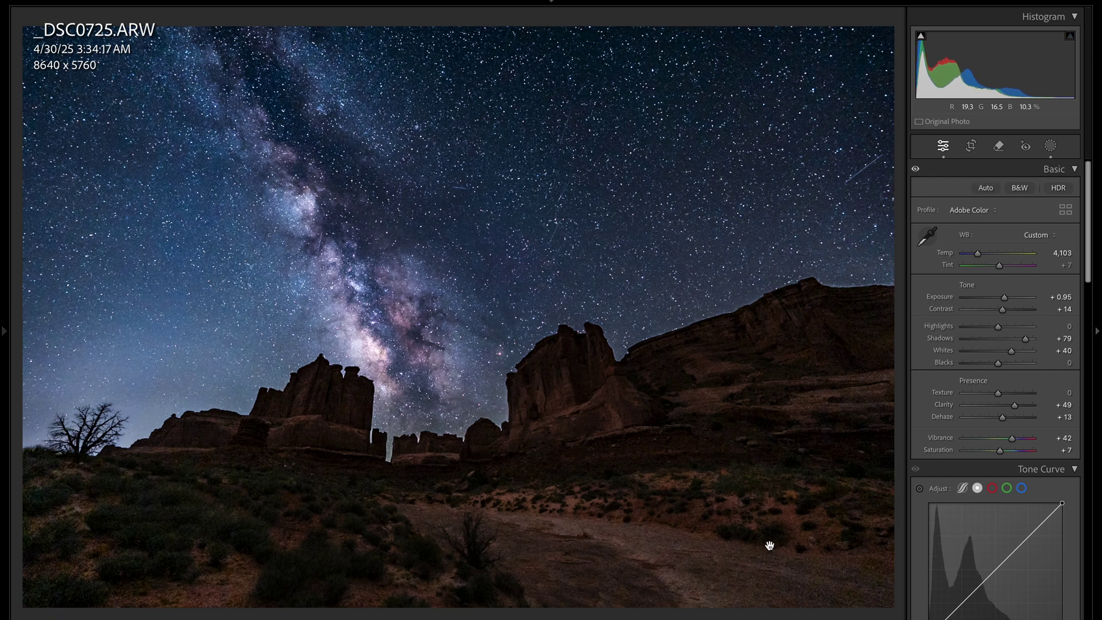
left_click(810, 541)
left_click(812, 542)
left_click(812, 543)
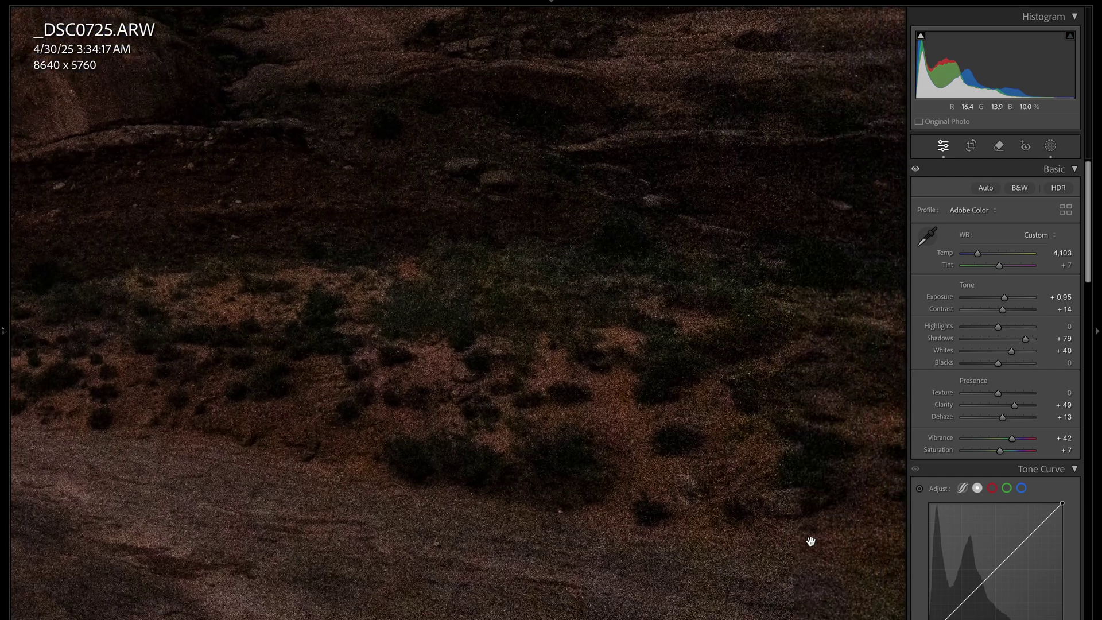
key("Right")
key("Right")
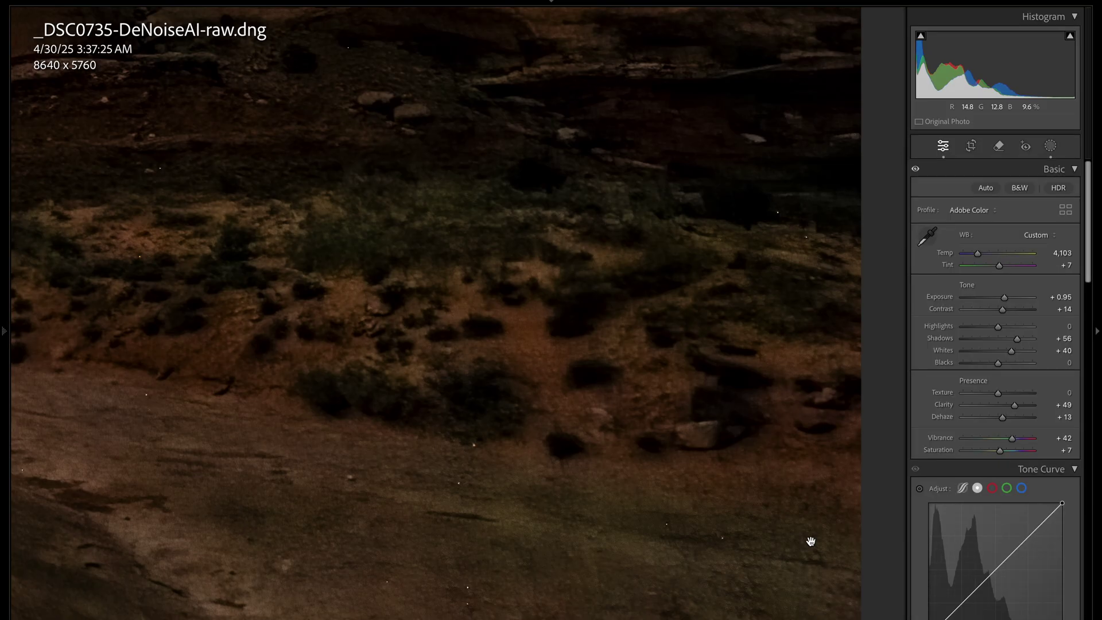
key("Right")
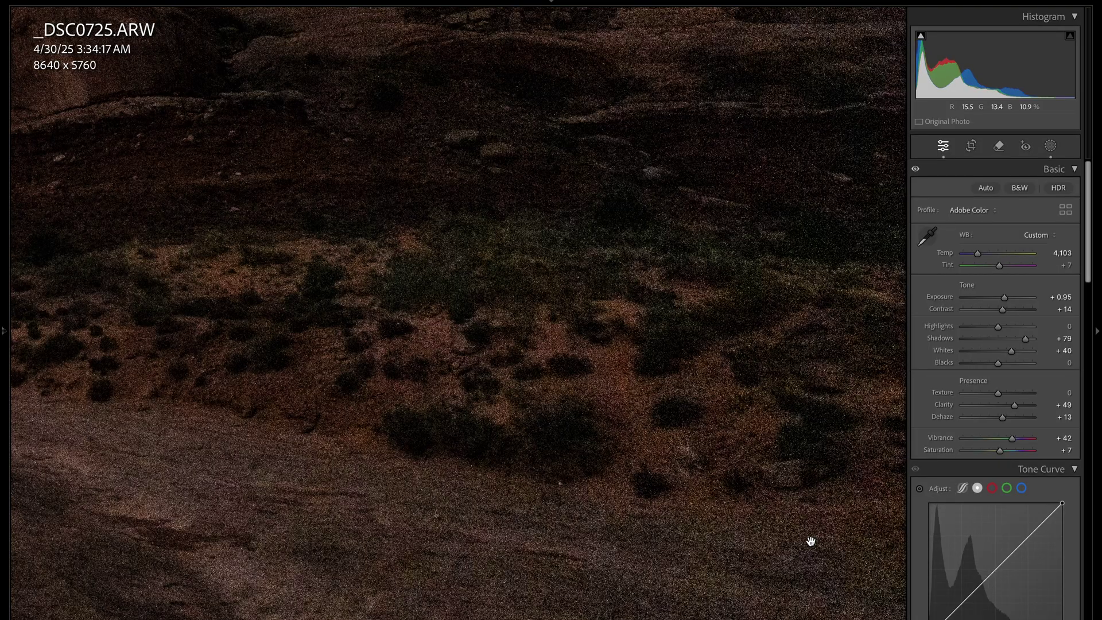
- Switch to DeNoise AI and add the edited Milky Way photo from Finder
left_click(586, 471)
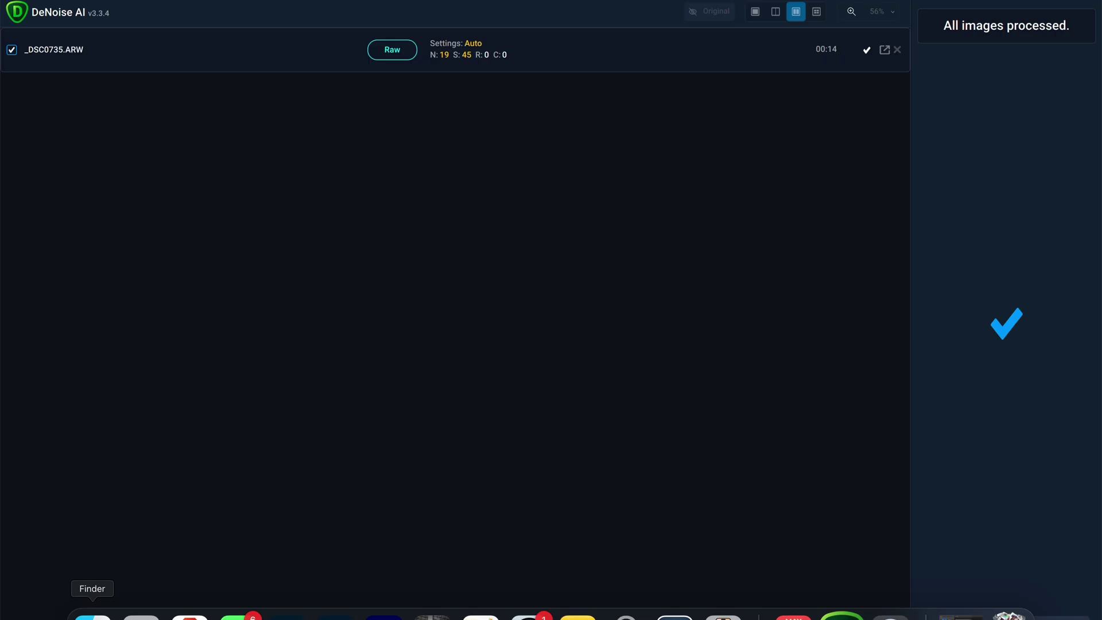
left_click(91, 613)
left_click_drag(368, 328, 87, 282)
left_click(168, 221)
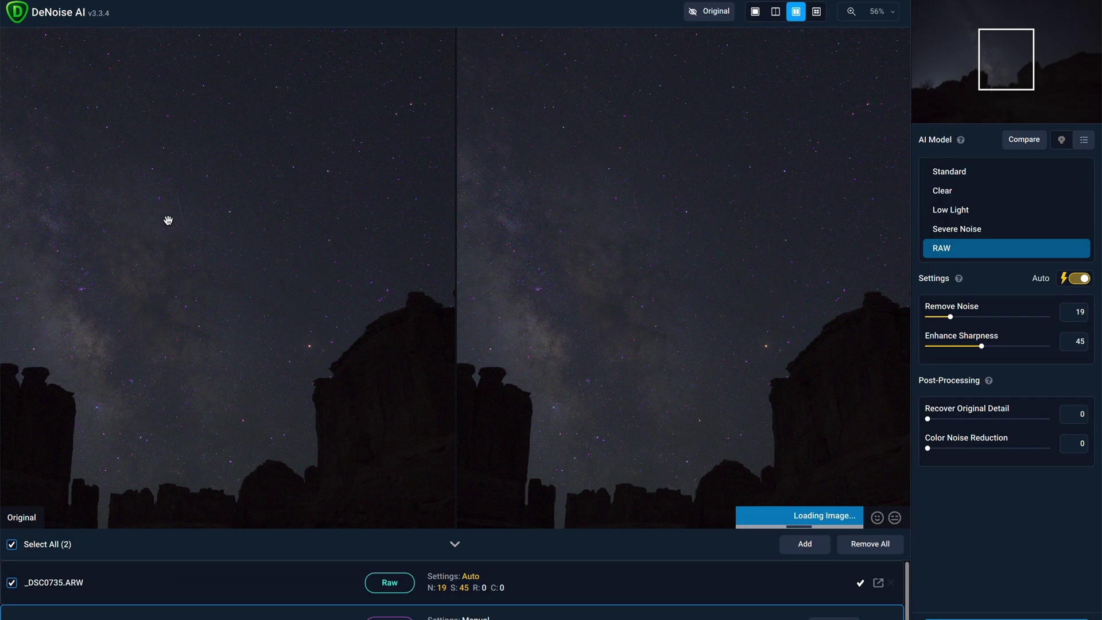
- Turn on automatic settings for the Low Light model, then switch the AI model to Severe Noise
scroll(697, 369, "down", 2)
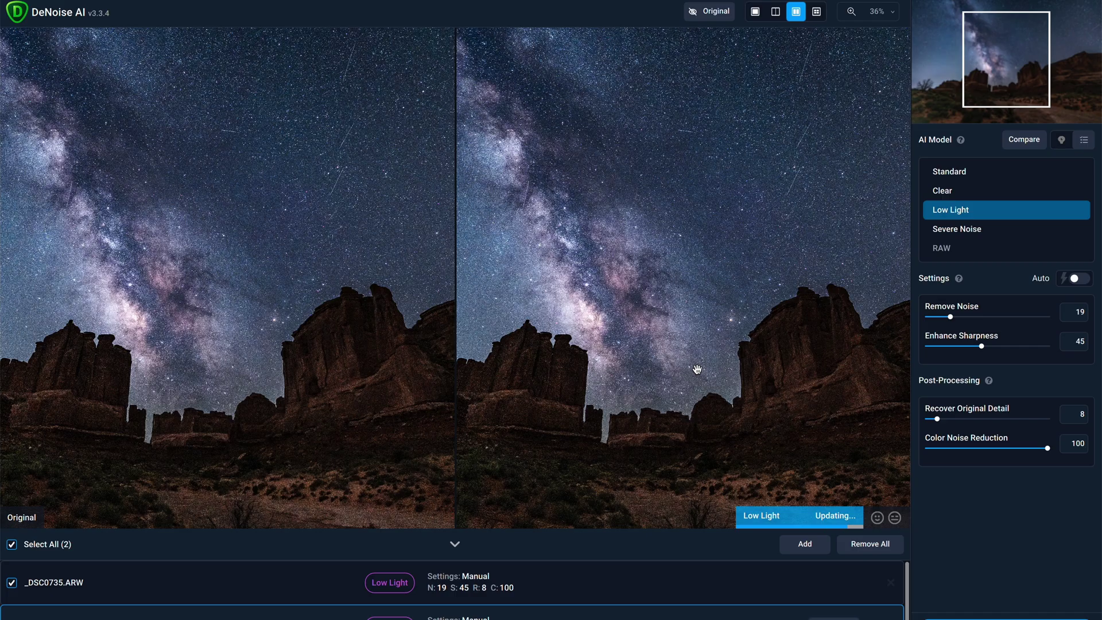
left_click_drag(697, 369, 829, 460)
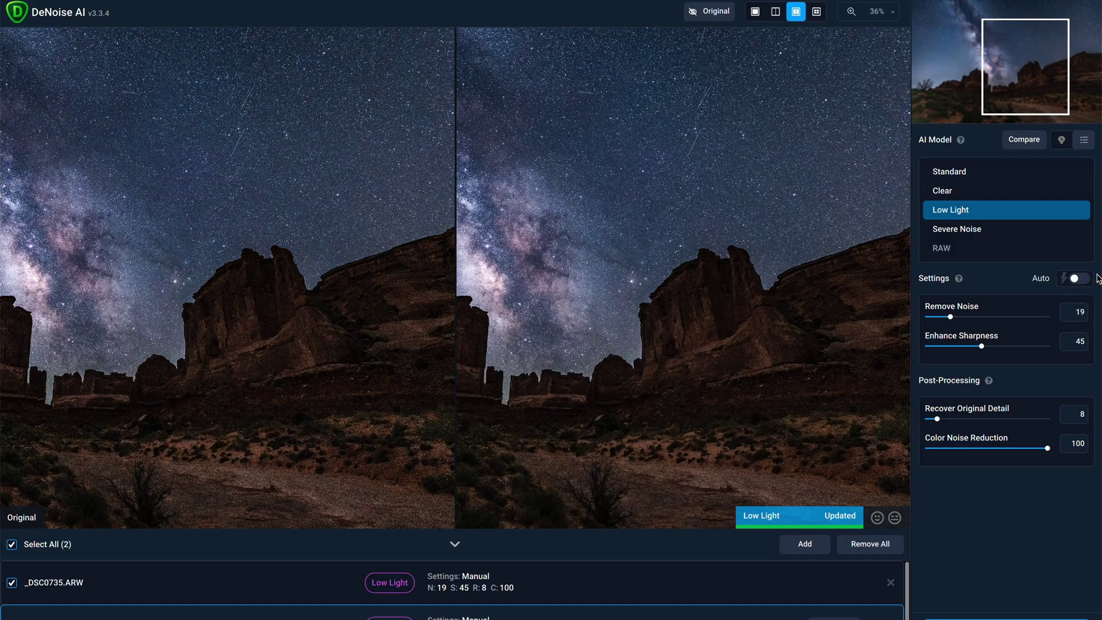
left_click(1080, 279)
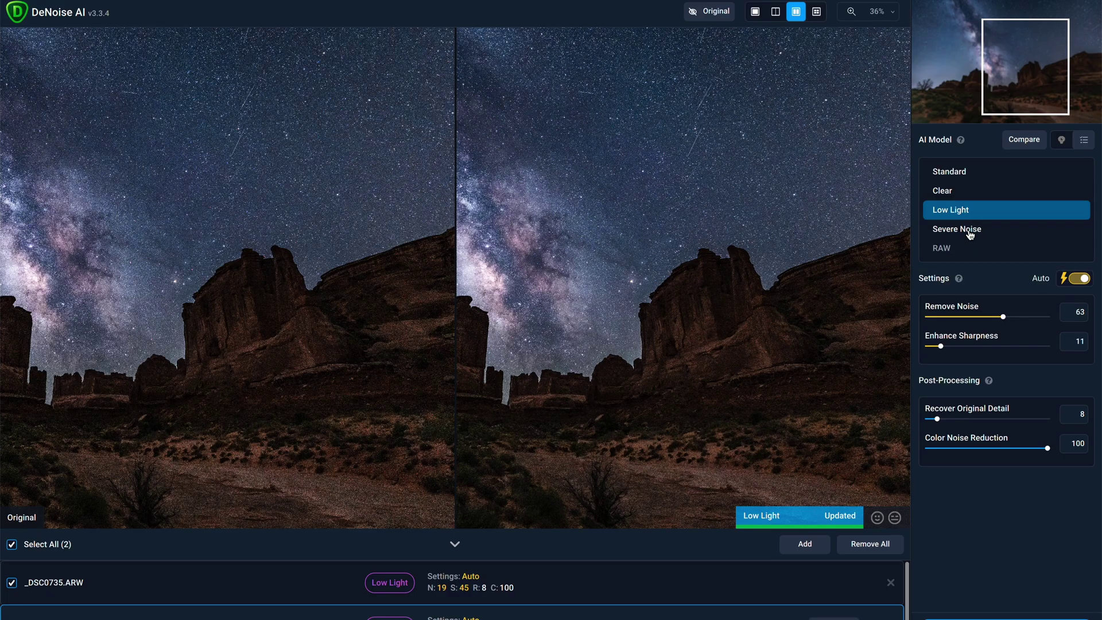
left_click(971, 233)
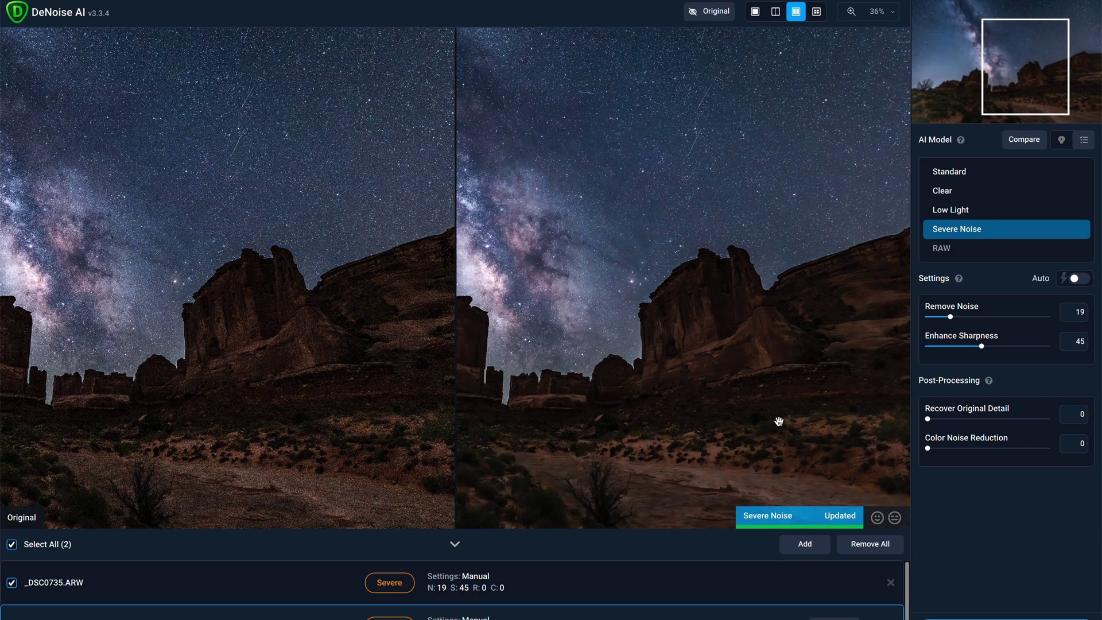
- Inspect the Severe Noise preview beside the original at 77% on the rock tower and the shrub-covered foreground
scroll(780, 422, "up", 3)
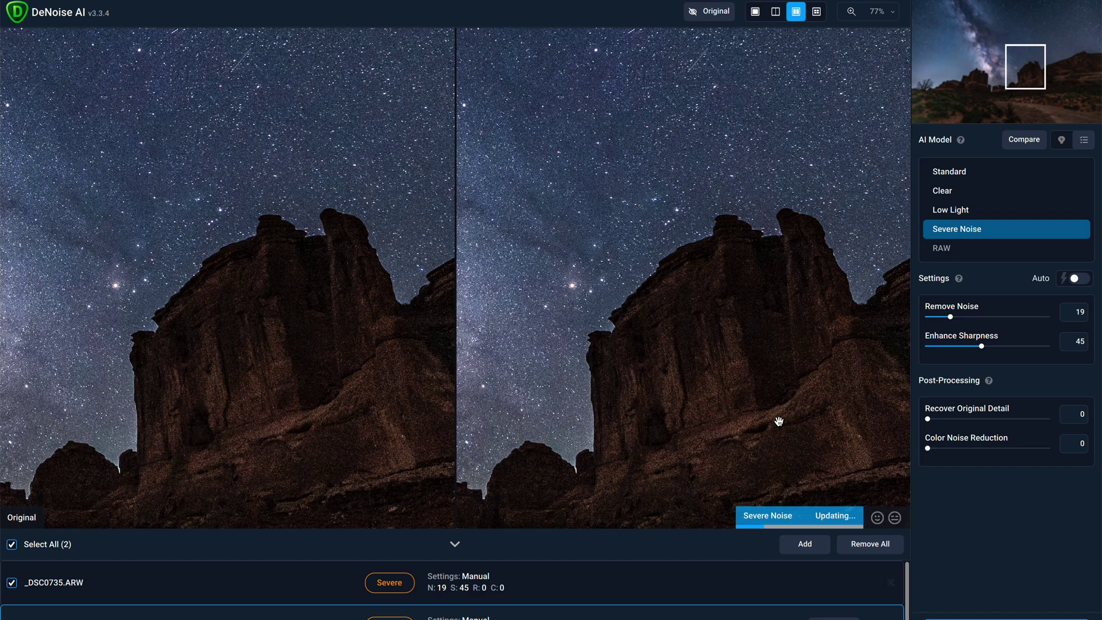
left_click(775, 426)
left_click_drag(775, 426, 517, 115)
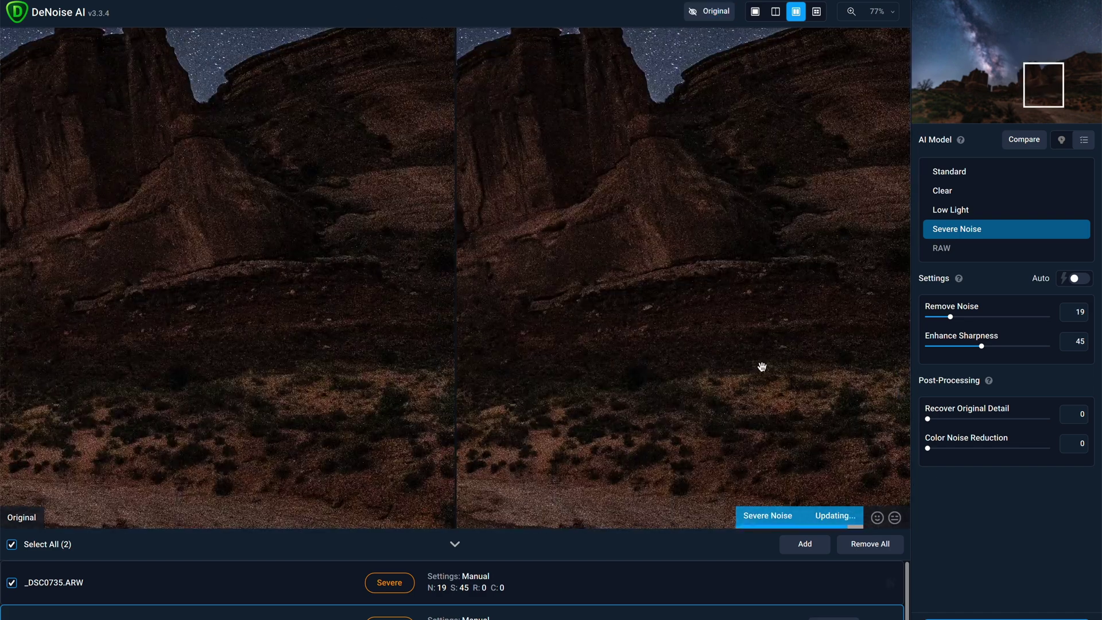
left_click_drag(760, 367, 172, 54)
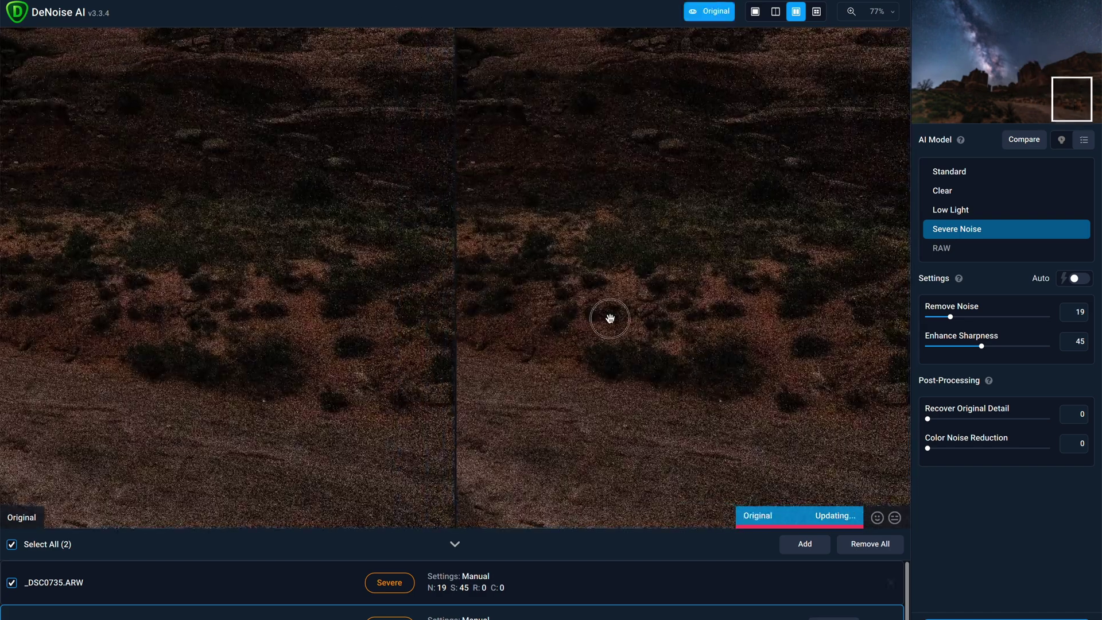
left_click_drag(610, 315, 564, 275)
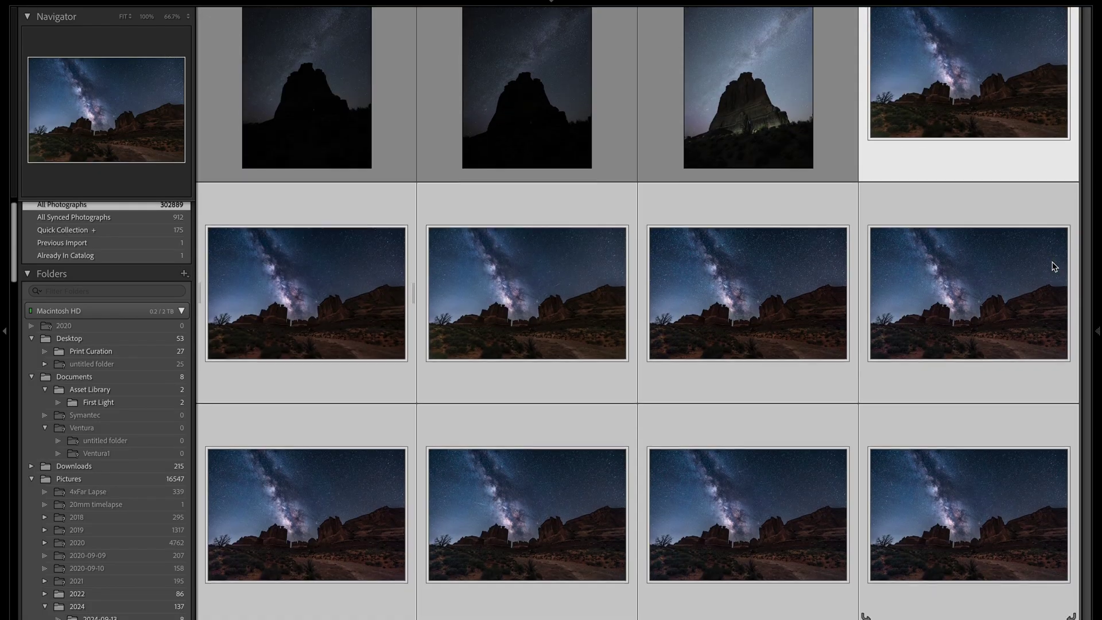
- Switch to Lightroom and look over the selected series of Milky Way exposures in the library grid
scroll(1055, 266, "up", 1)
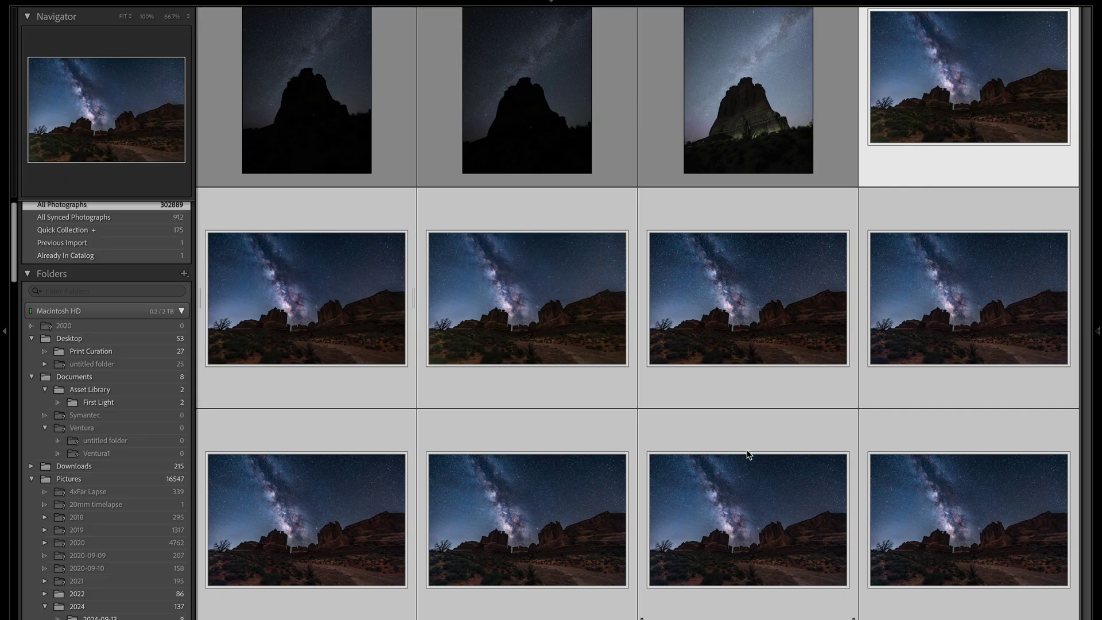
scroll(746, 459, "down", 3)
scroll(975, 215, "up", 5)
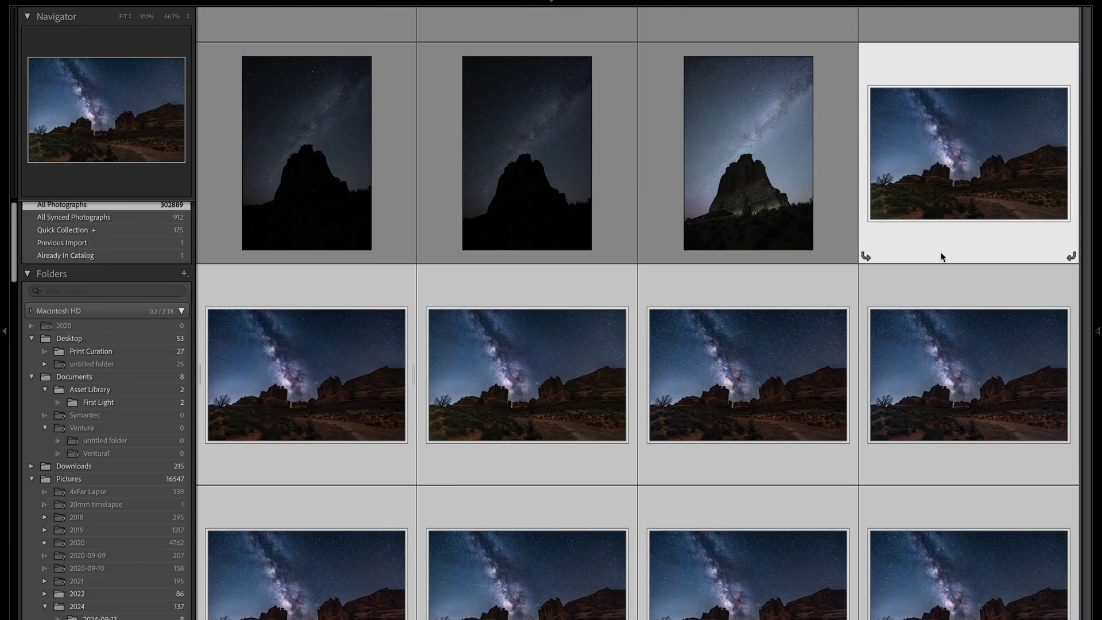
- Open the selected Milky Way exposures from Lightroom as layers of one document in Photoshop
right_click(943, 257)
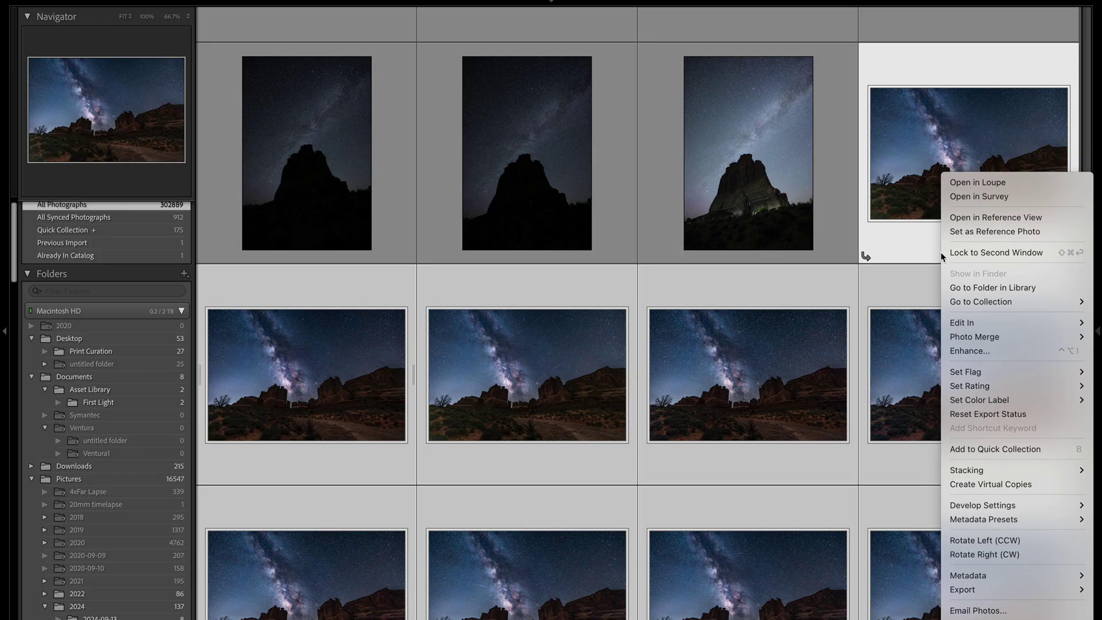
mouse_move(975, 322)
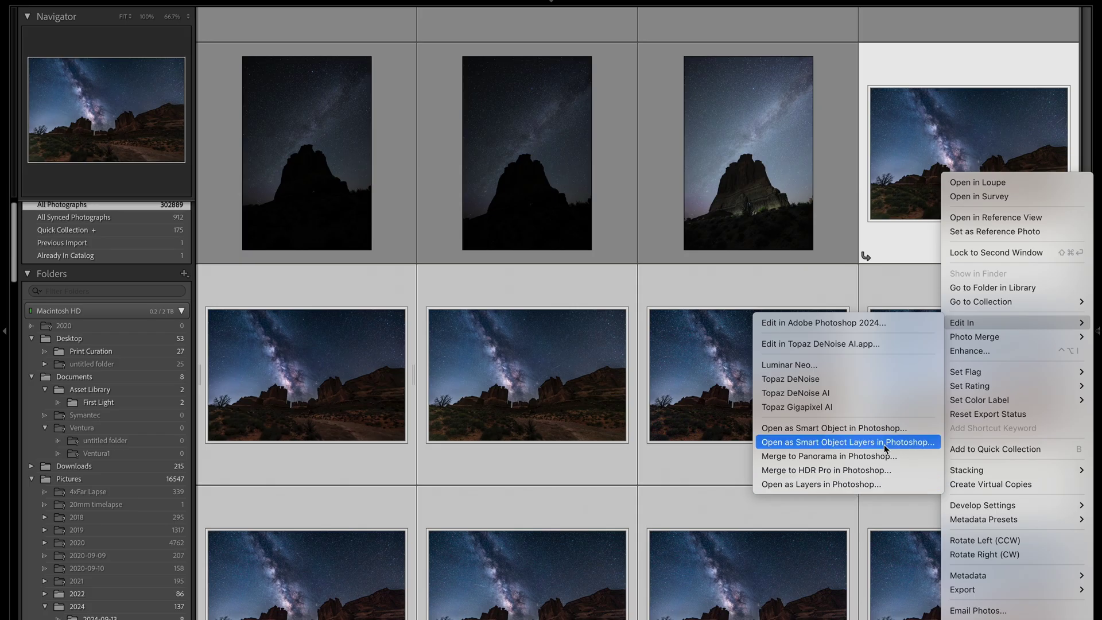
left_click(843, 487)
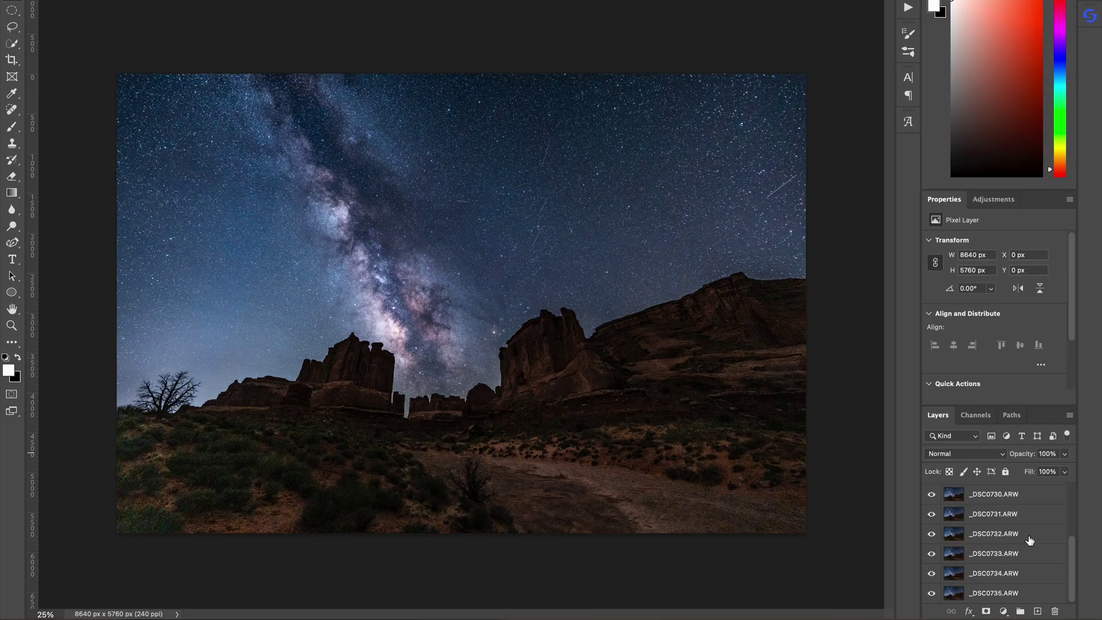
- Select all layers from _DSC0725.ARW through _DSC0735.ARW and convert them into a single smart object
scroll(1030, 540, "down", 5)
left_click(933, 495)
left_click(932, 495)
scroll(1001, 530, "up", 5)
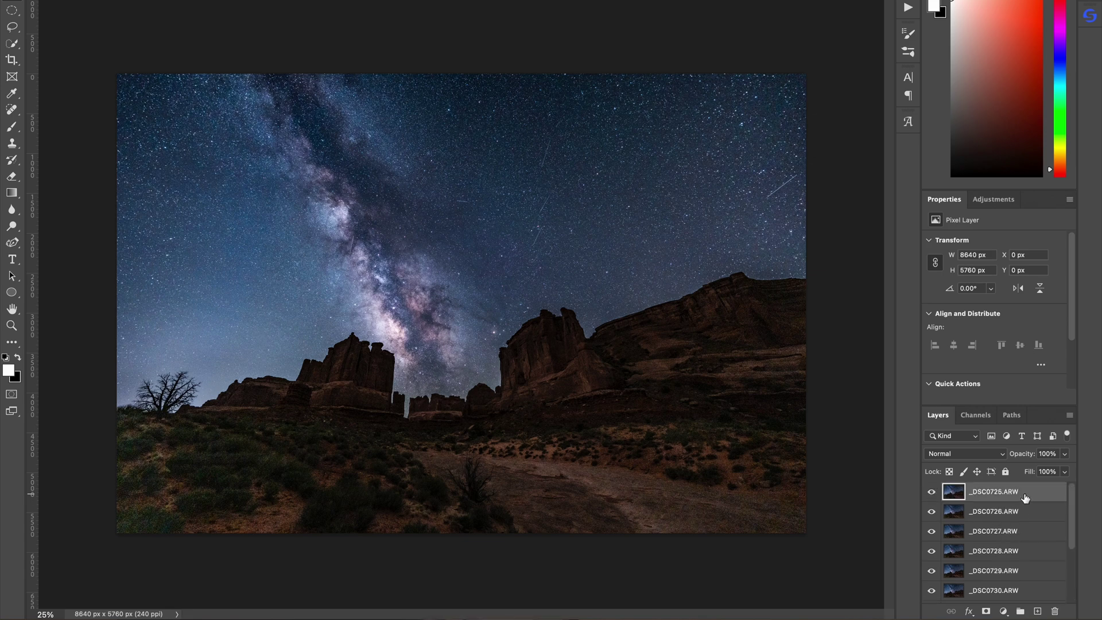
left_click(932, 492)
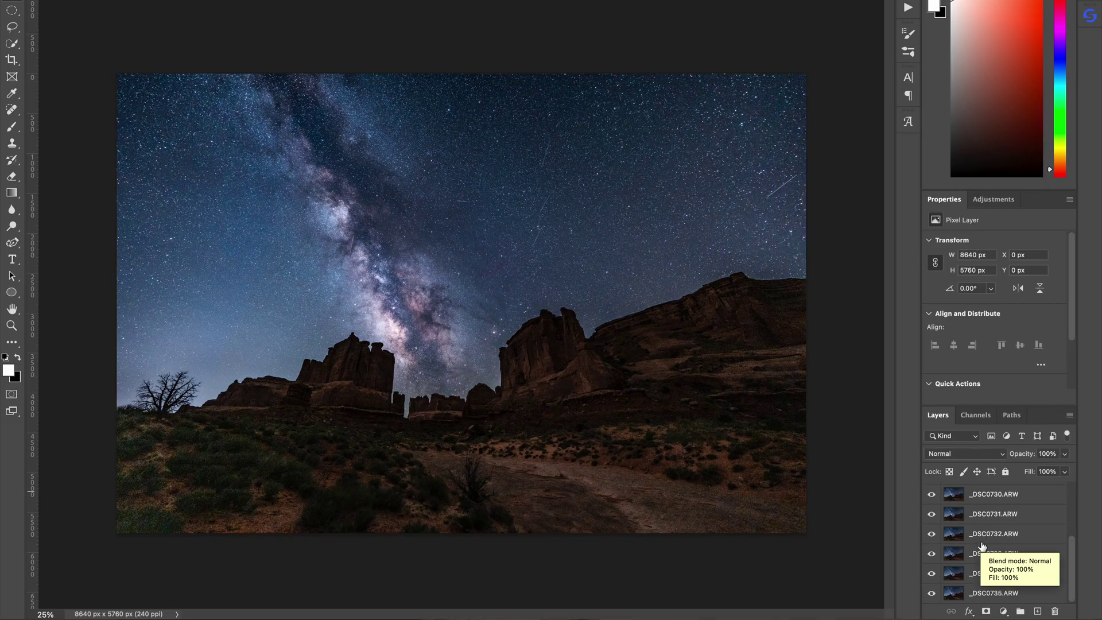
scroll(1002, 574, "down", 5)
left_click(1003, 593, "shift")
right_click(1001, 535)
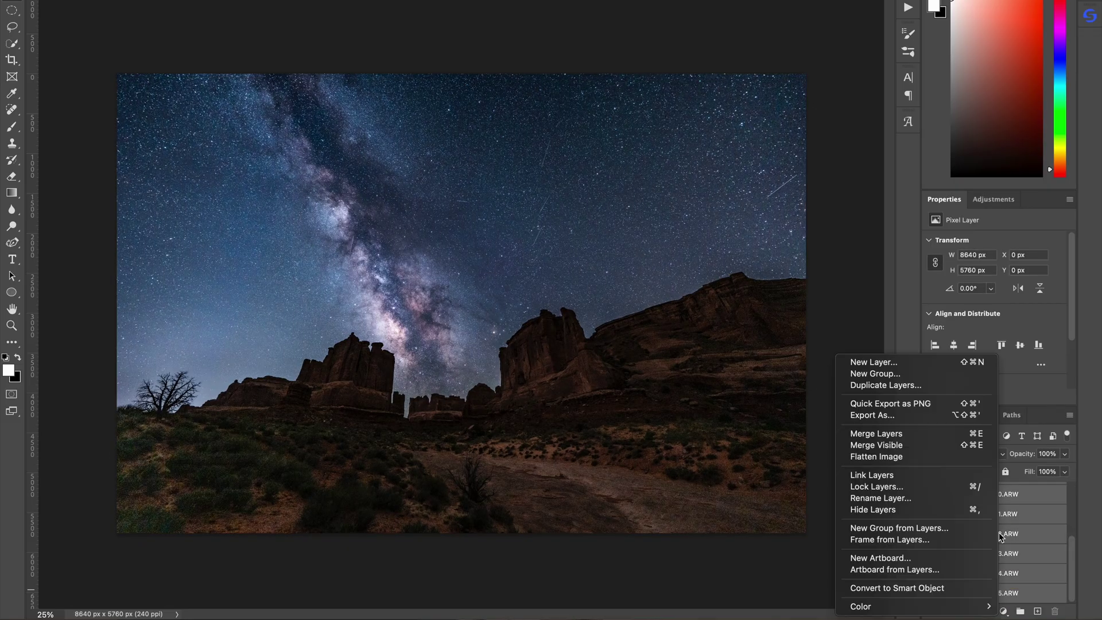
left_click(913, 588)
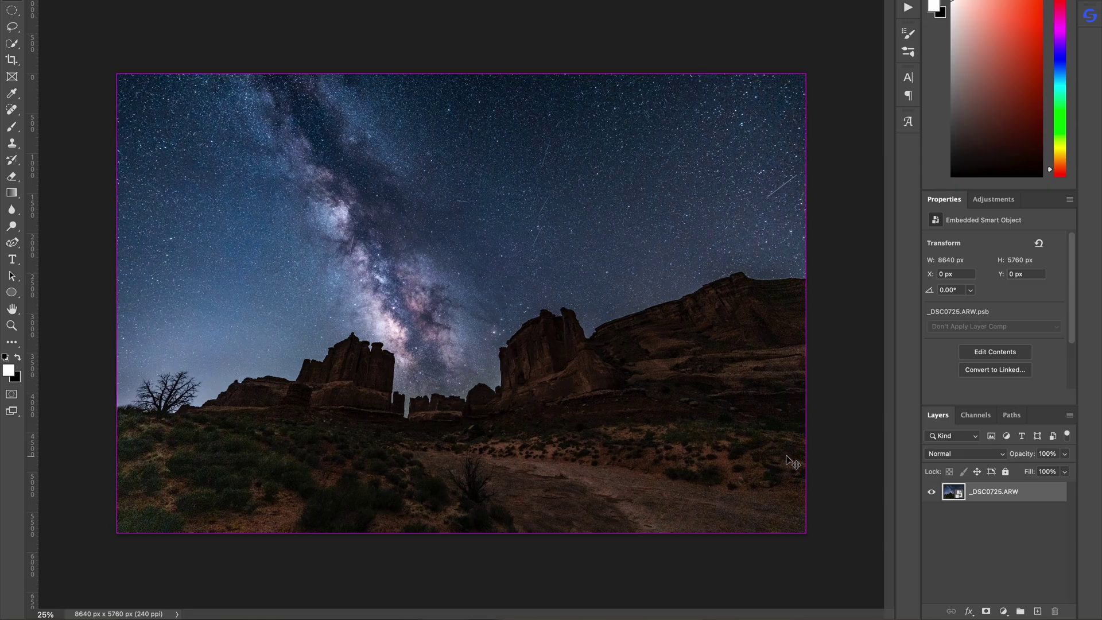
- Apply the Mean stack mode to the smart object while viewing the shrub-covered foreground at 66.7%
scroll(793, 462, "up", 5)
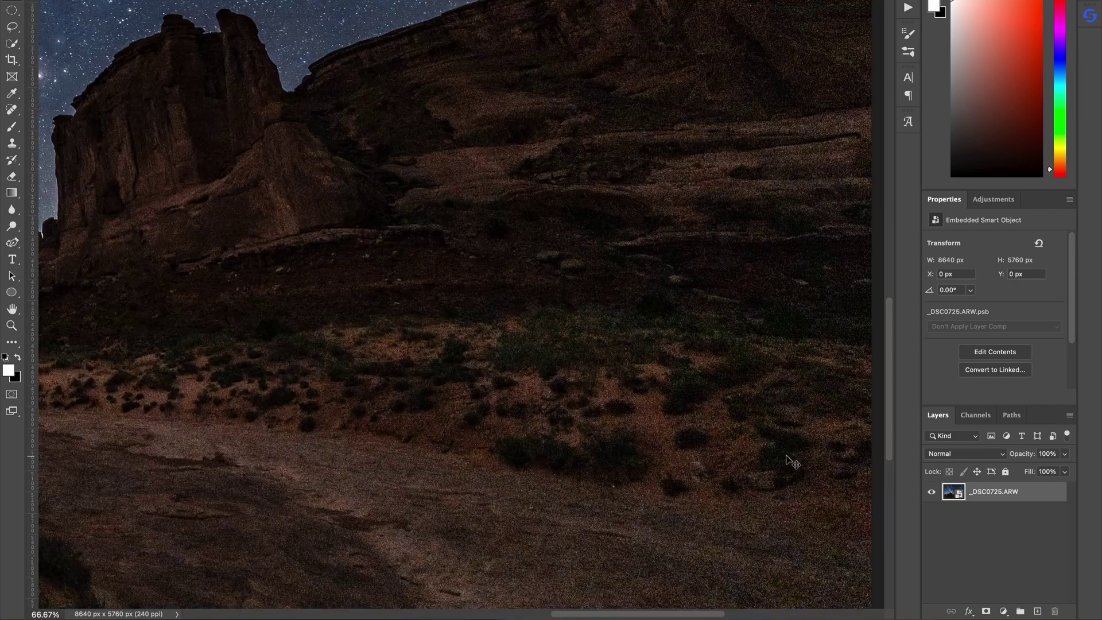
scroll(792, 461, "down", 3)
scroll(791, 461, "right", 1)
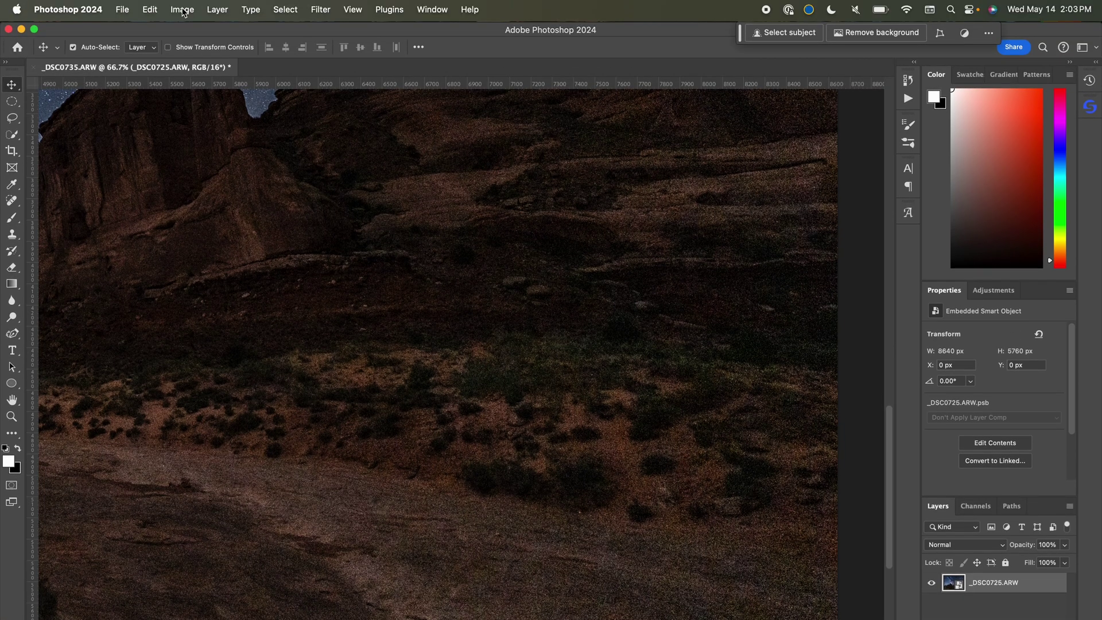
left_click(197, 10)
mouse_move(217, 9)
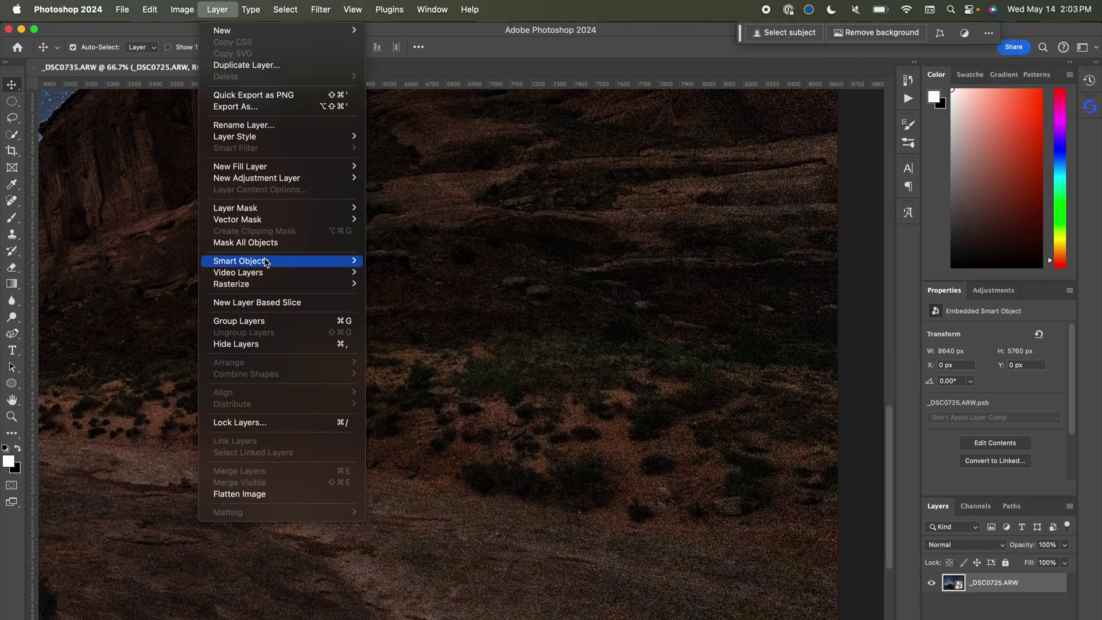
mouse_move(267, 263)
mouse_move(439, 468)
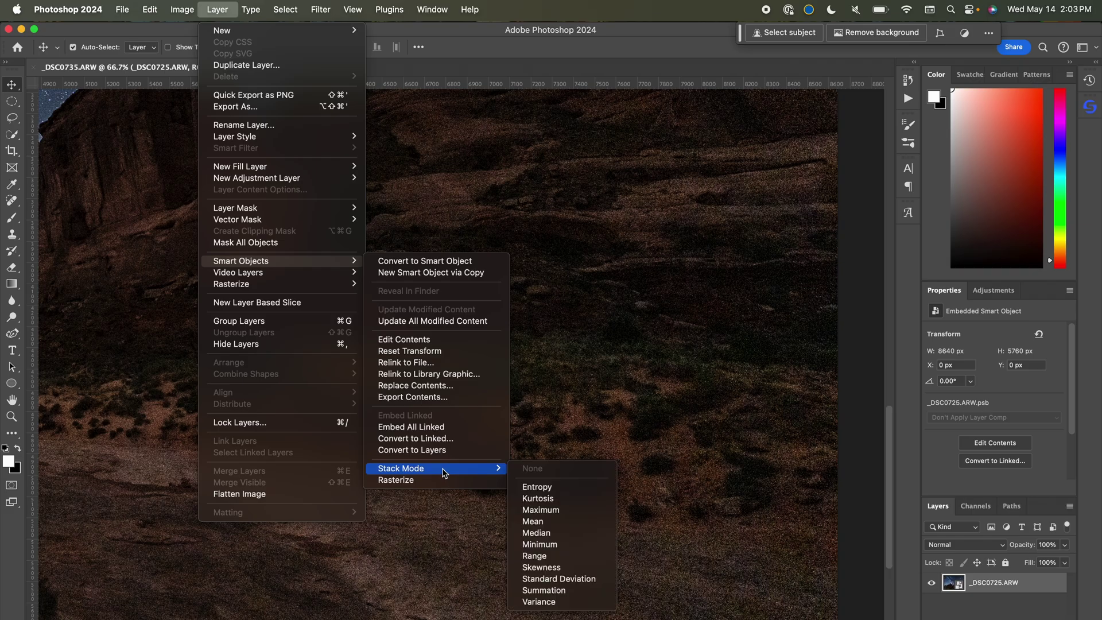
left_click(579, 531)
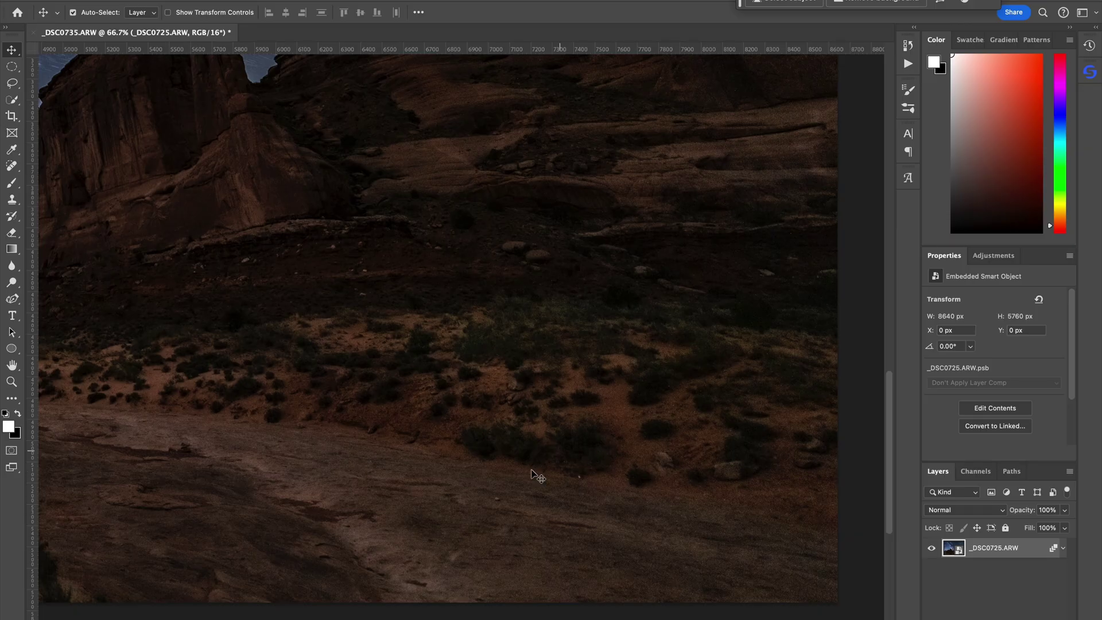
- Inspect the Mean-stacked foreground and the rock tower at 82.6% for remaining noise
scroll(619, 521, "up", 3)
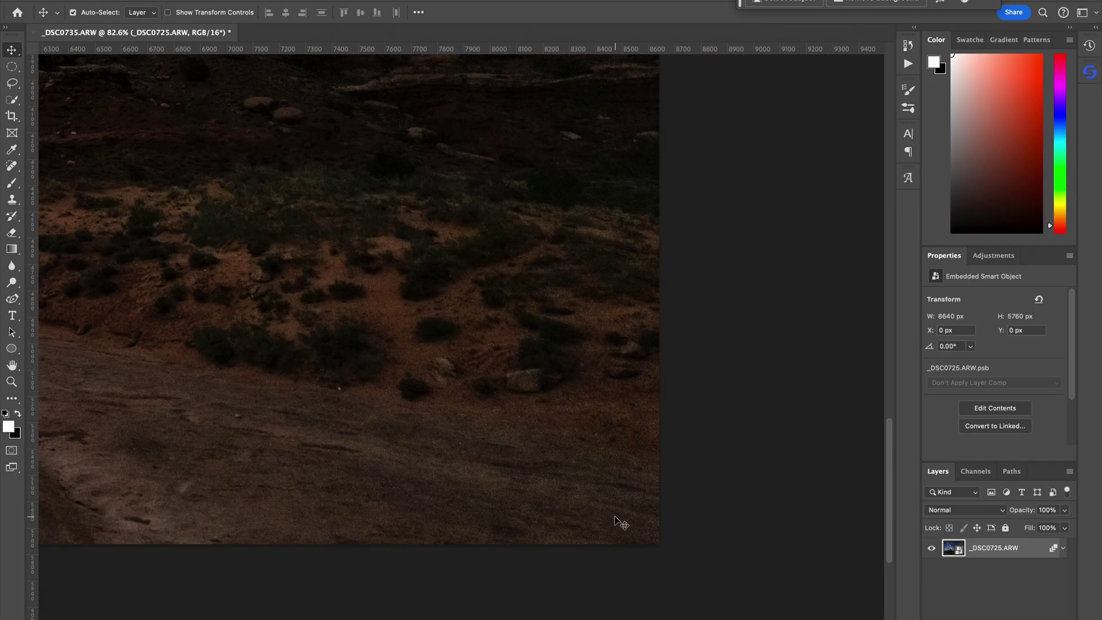
scroll(619, 521, "left", 5)
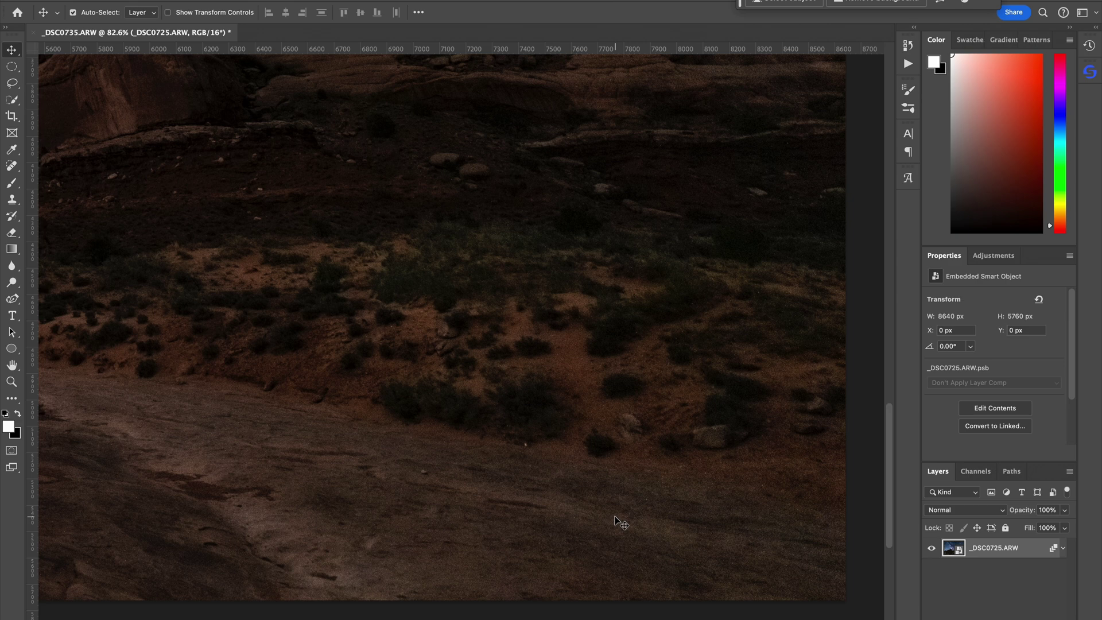
scroll(618, 522, "up", 5)
scroll(619, 521, "left", 5)
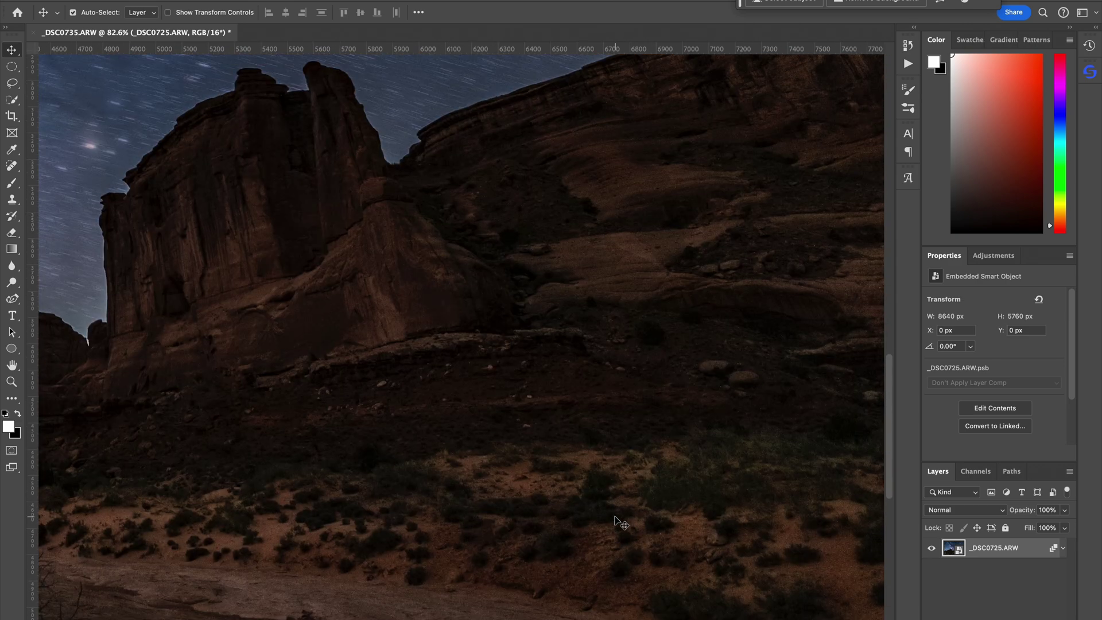
scroll(619, 521, "down", 5)
scroll(619, 521, "right", 5)
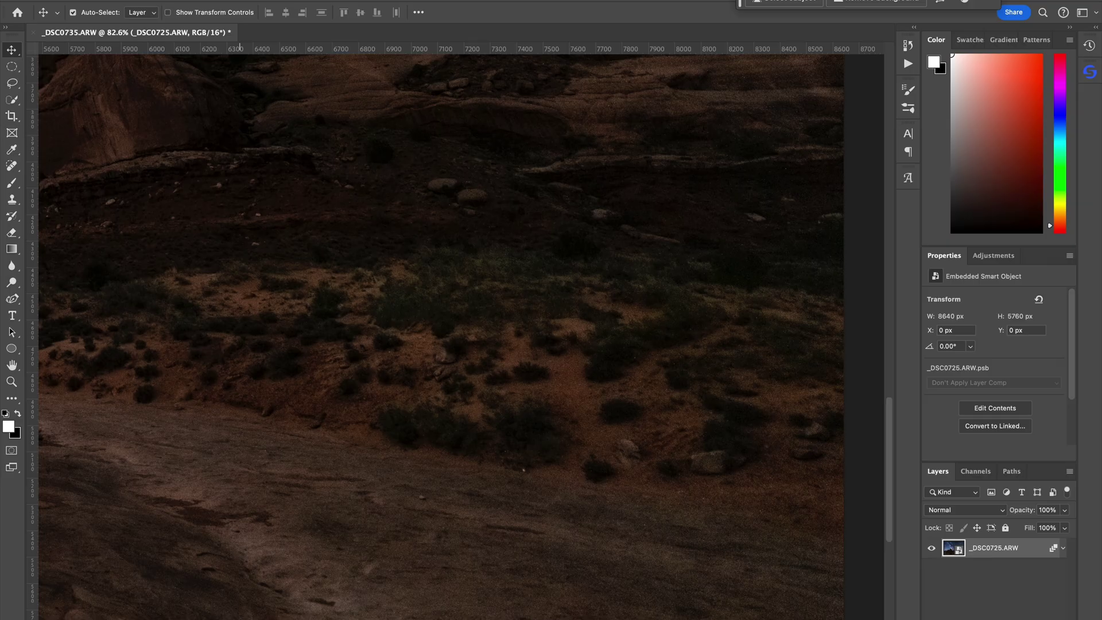
- Change the smart object's stack mode to Median
left_click(211, 0)
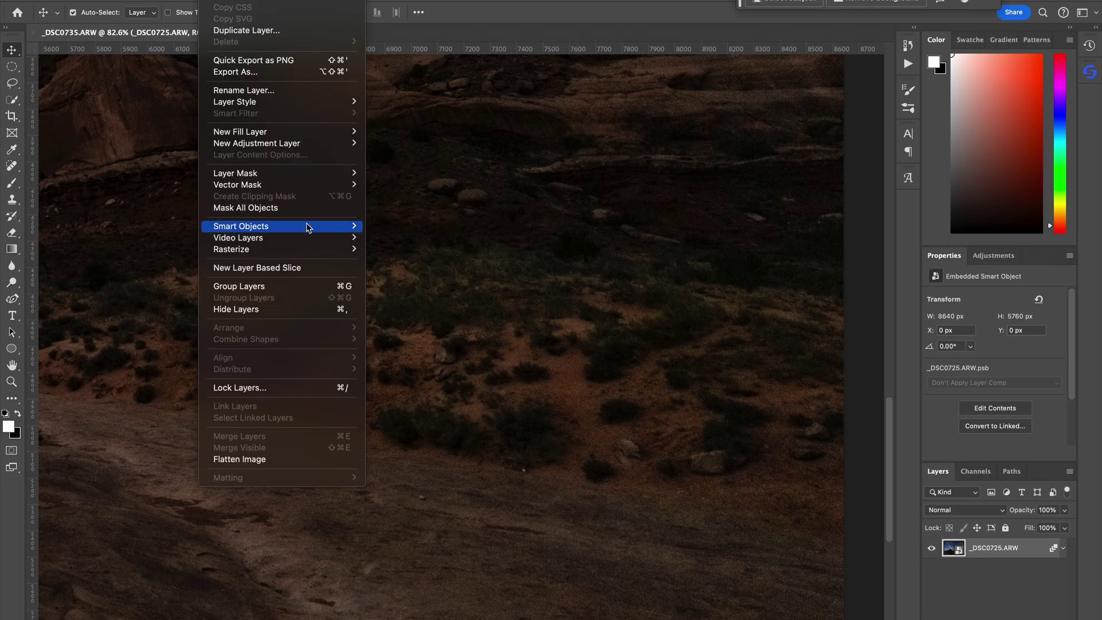
mouse_move(308, 228)
mouse_move(447, 437)
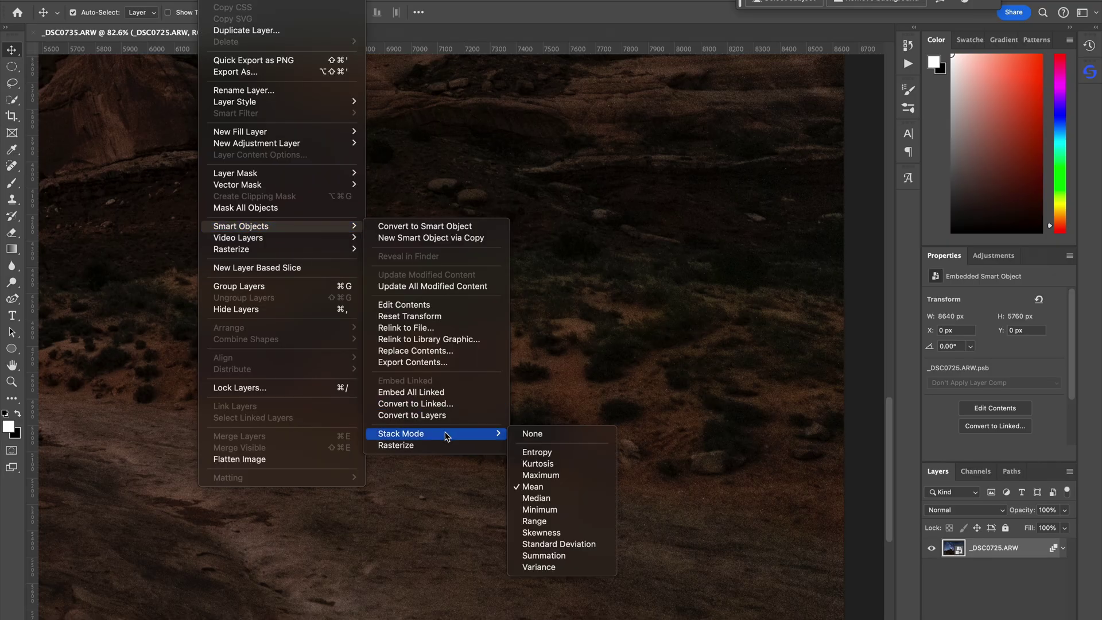
left_click(551, 499)
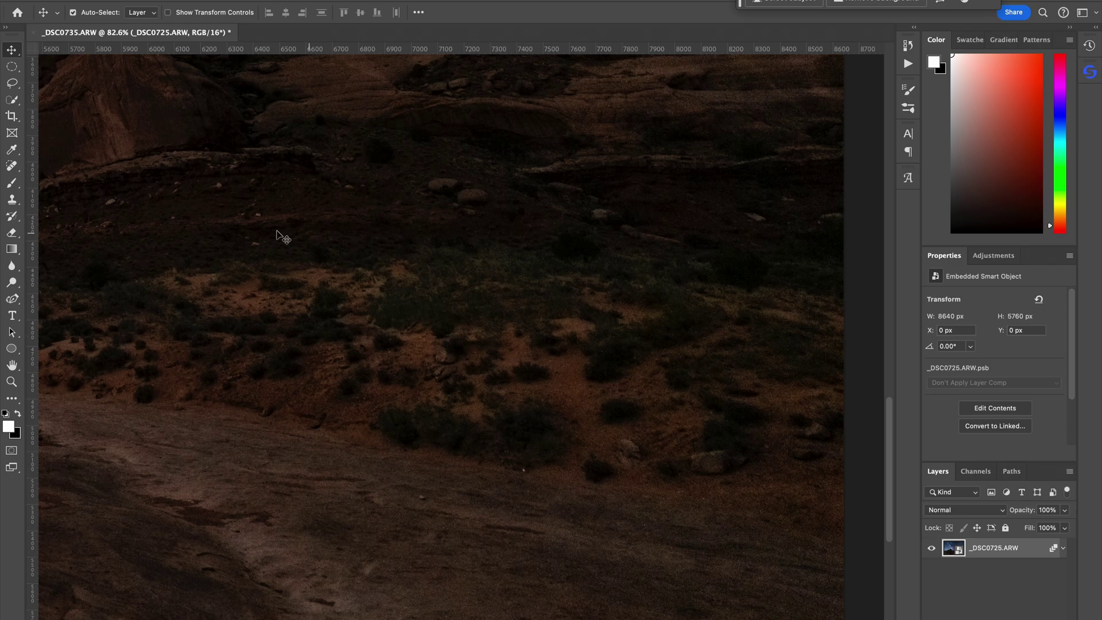
- Examine the Median stack's foreground noise and the shape of the stars in the sky, from close up to a wide view
scroll(266, 226, "right", 3)
scroll(265, 226, "down", 1)
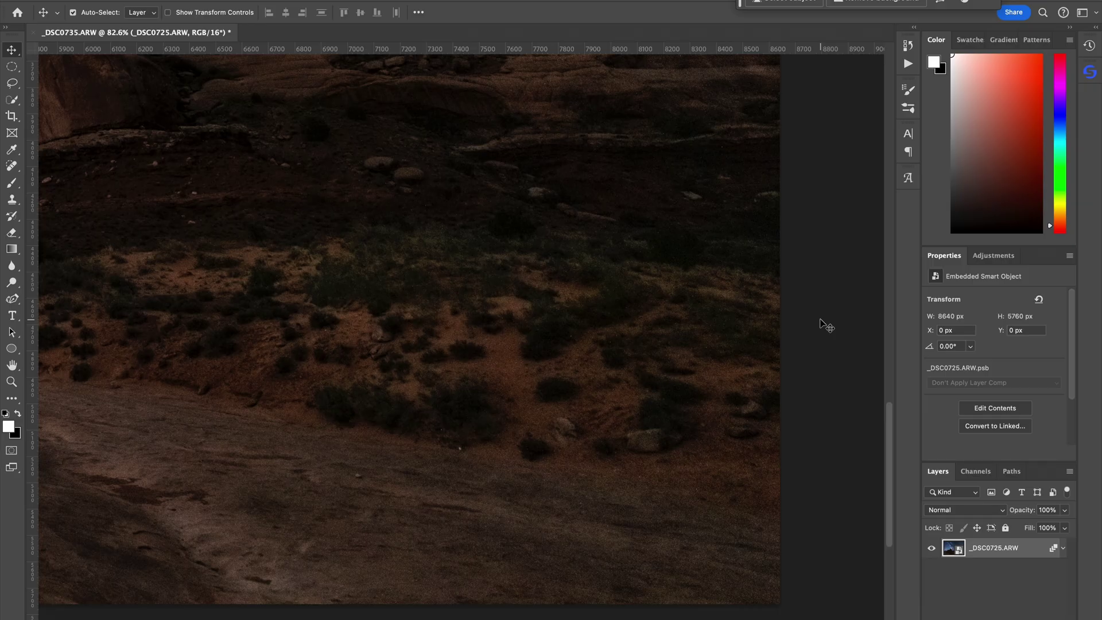
scroll(827, 326, "down", 3)
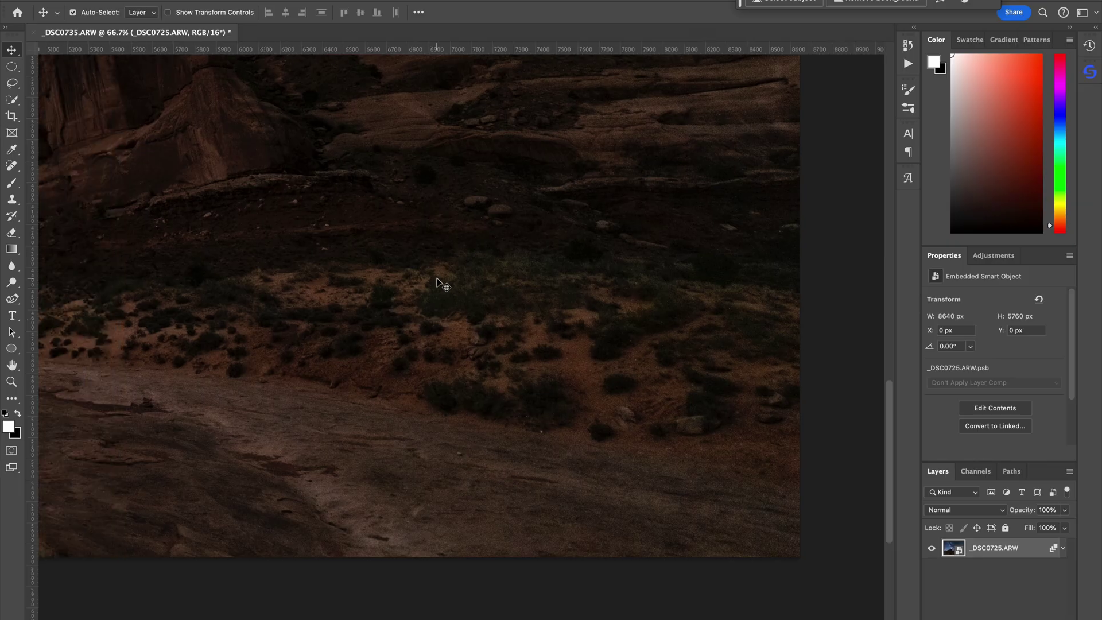
scroll(436, 282, "up", 15)
scroll(437, 282, "left", 15)
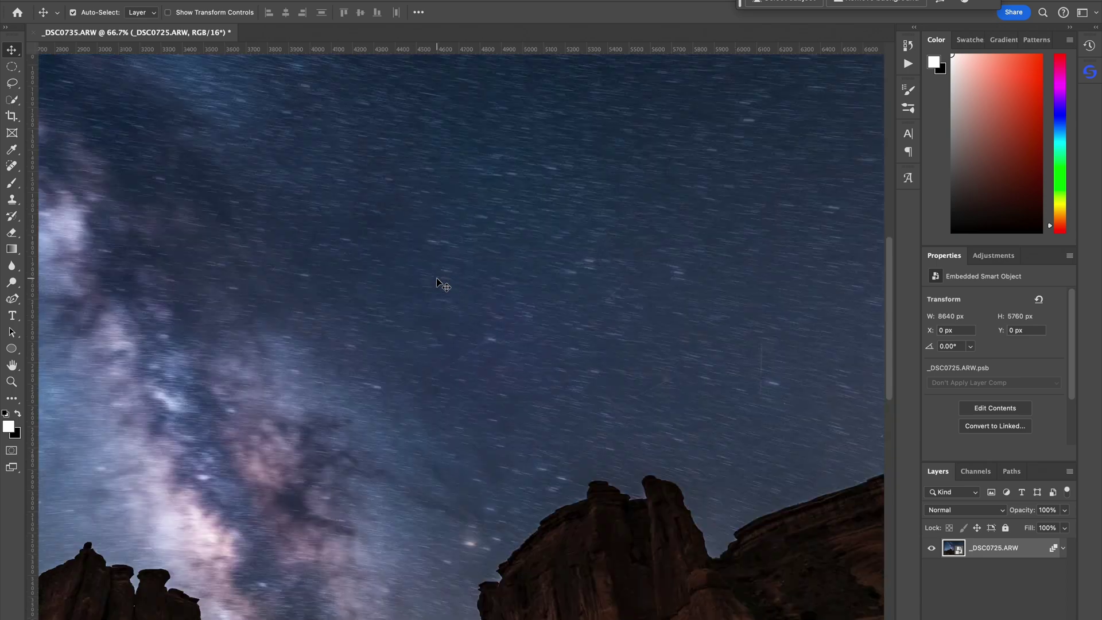
scroll(436, 282, "down", 6)
scroll(436, 282, "left", 4)
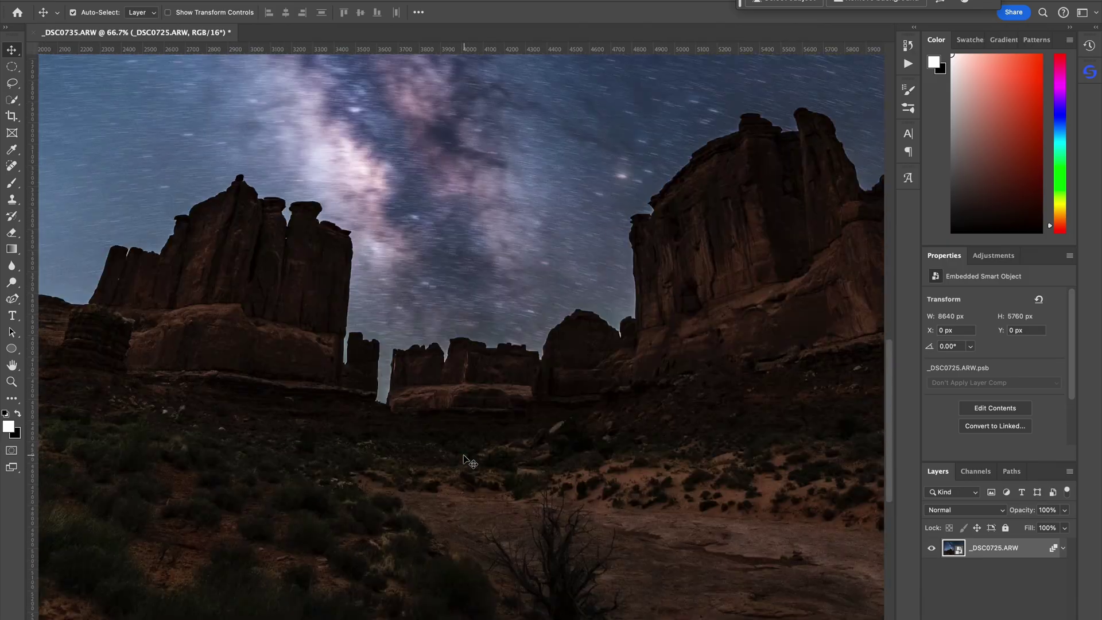
key("super+minus")
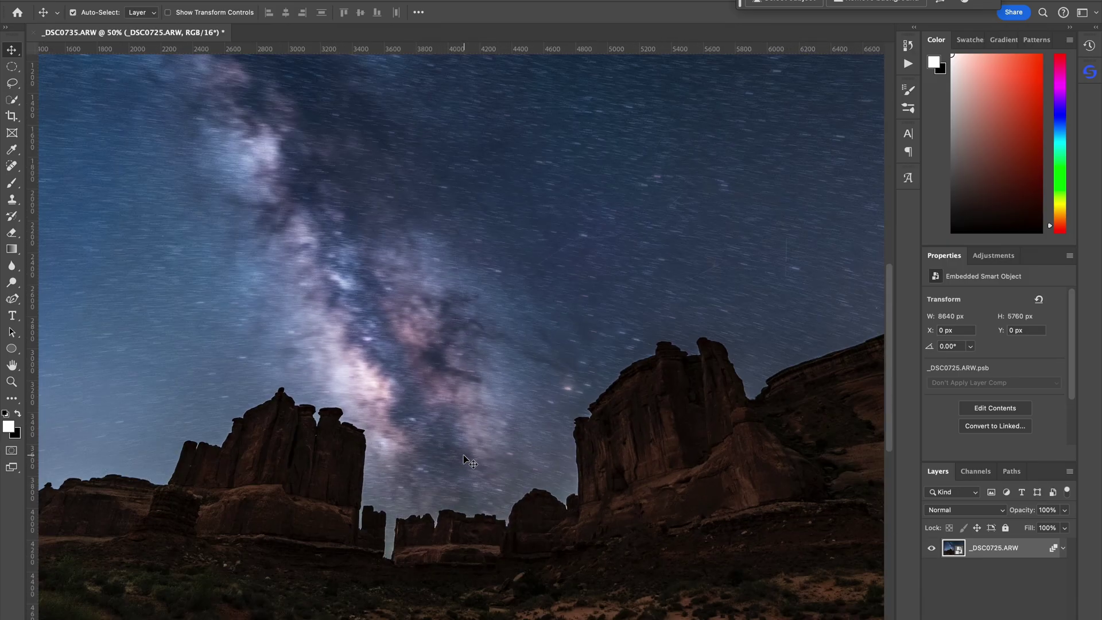
key("super+minus")
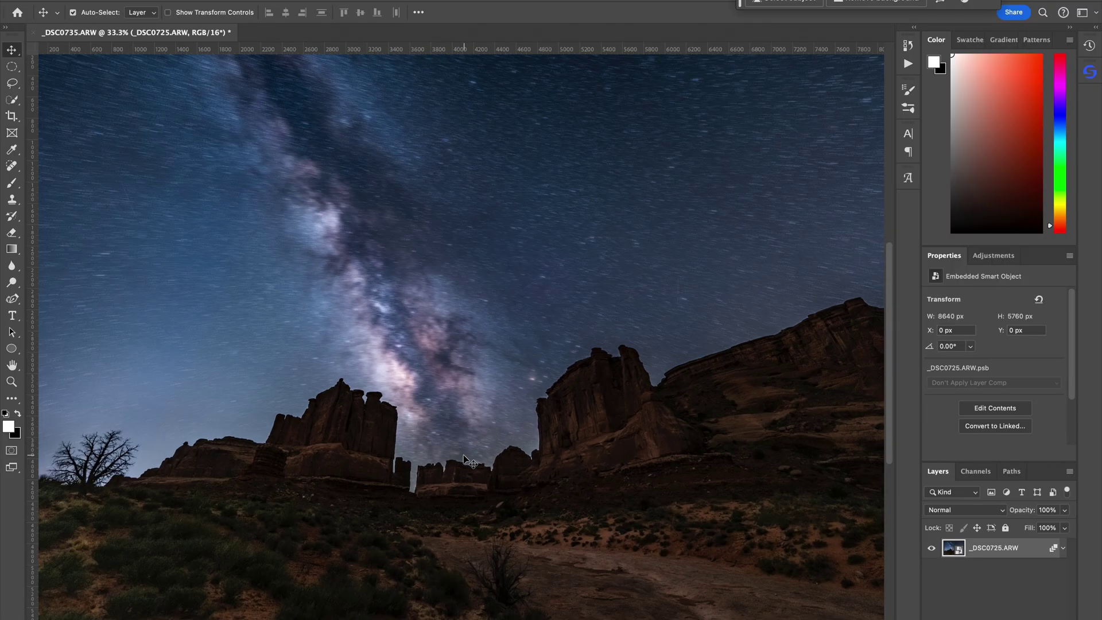
scroll(466, 460, "up", 2)
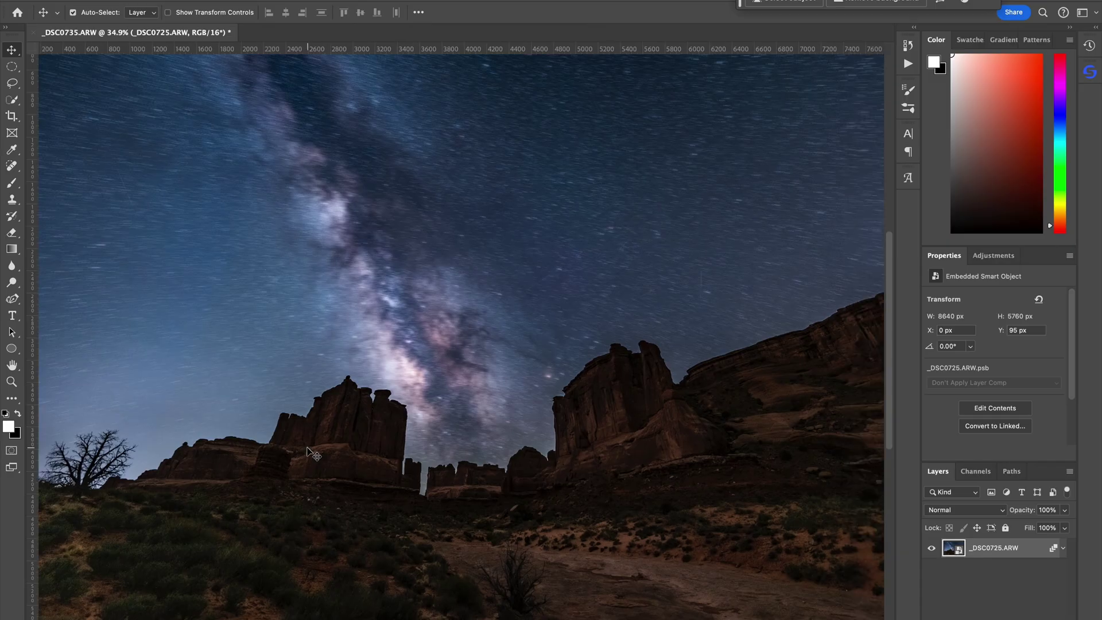
scroll(310, 453, "right", 5)
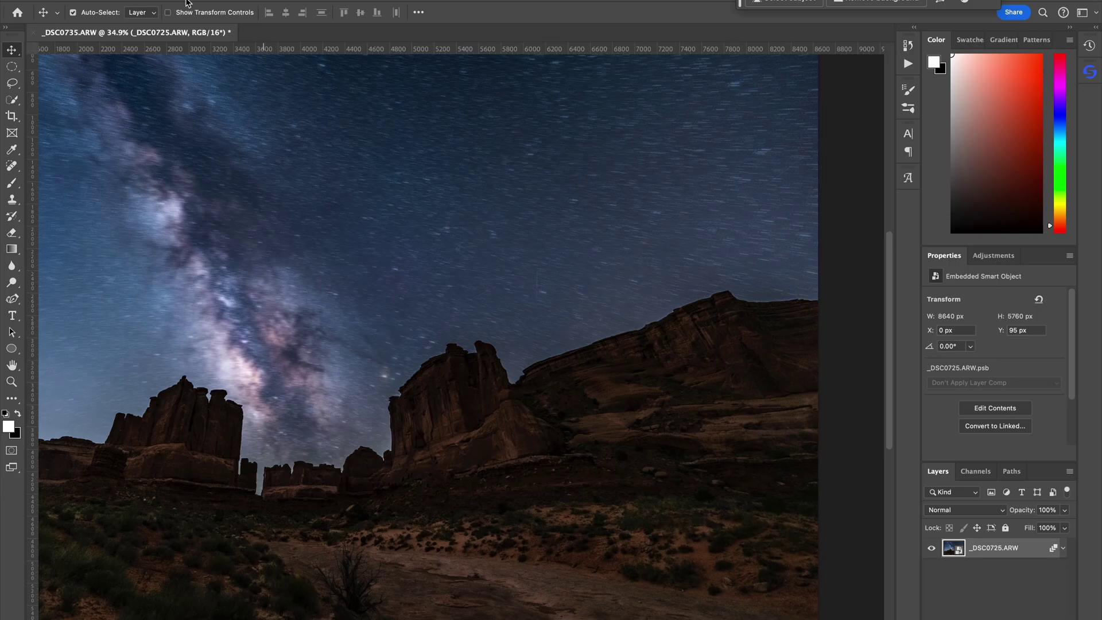
left_click(189, 4)
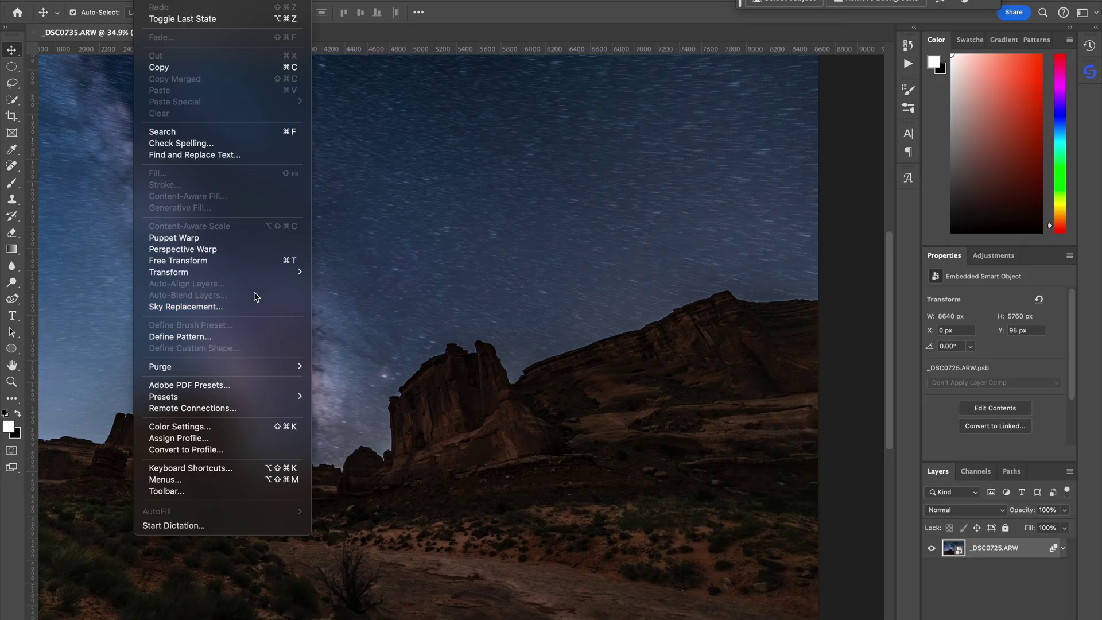
left_click(556, 229)
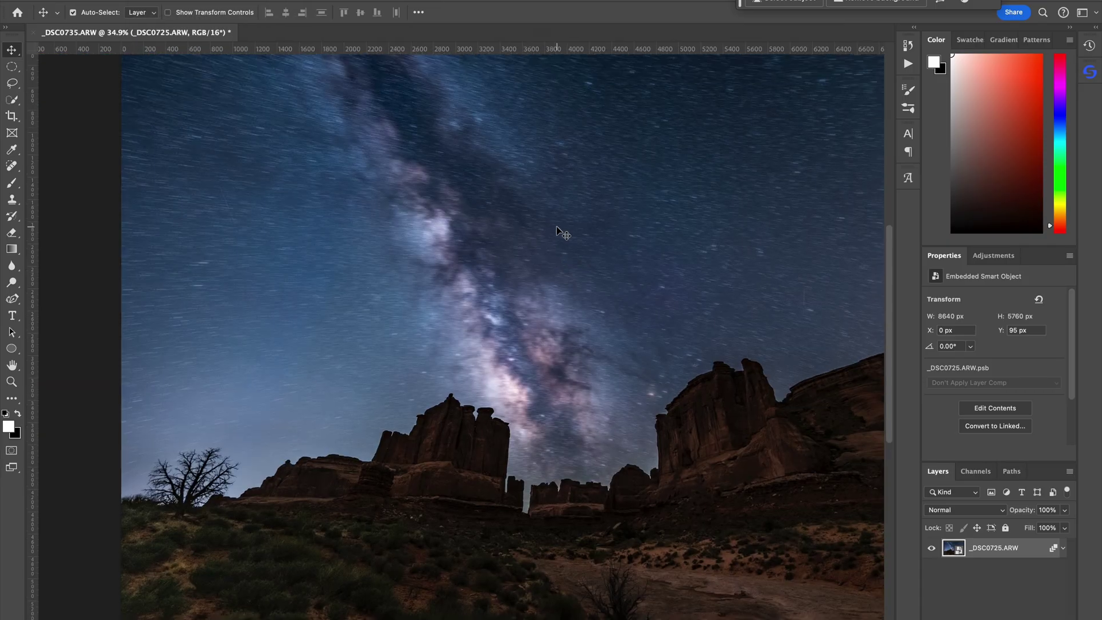
scroll(556, 230, "right", 8)
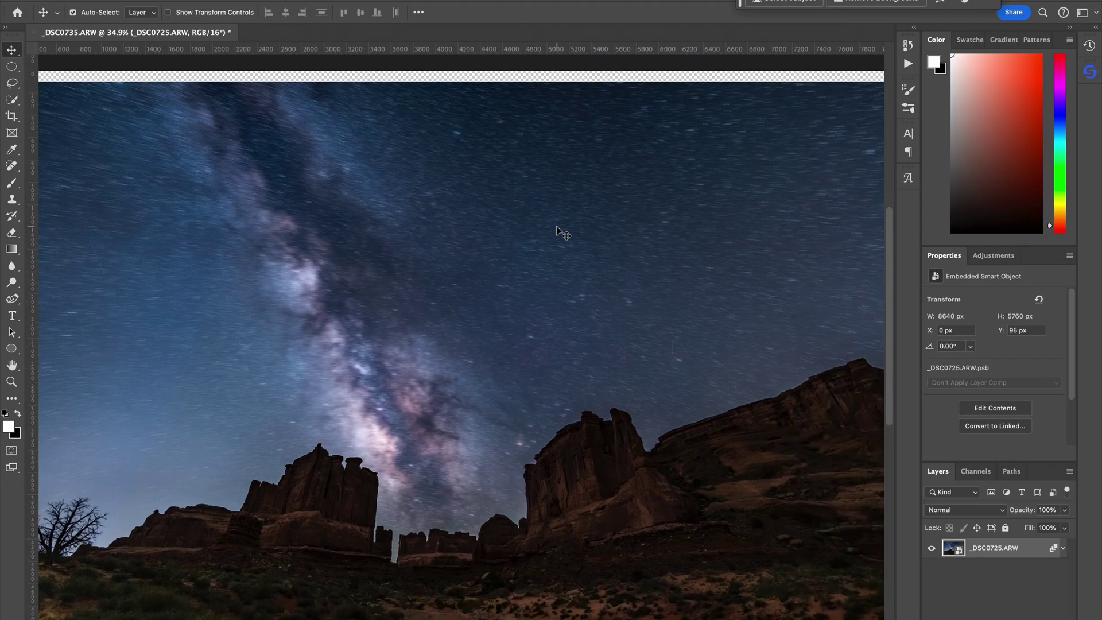
scroll(556, 231, "left", 5)
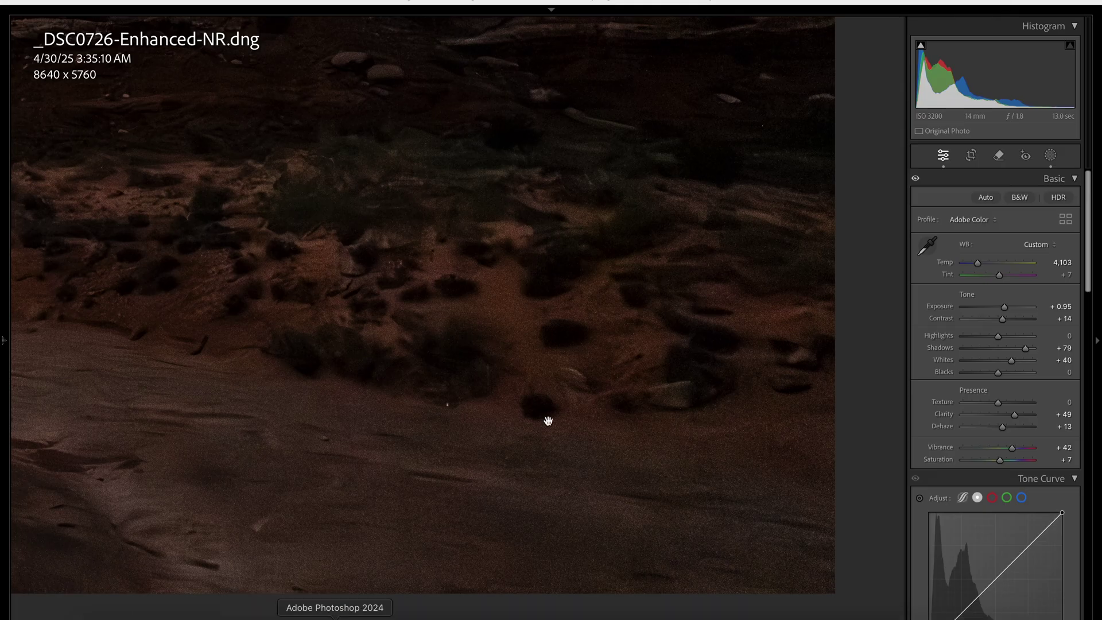
- In Lightroom, compare the full view of _DSC0726-Enhanced-NR.dng with _DSC0727.ARW and return to the enhanced photo
left_click(548, 421)
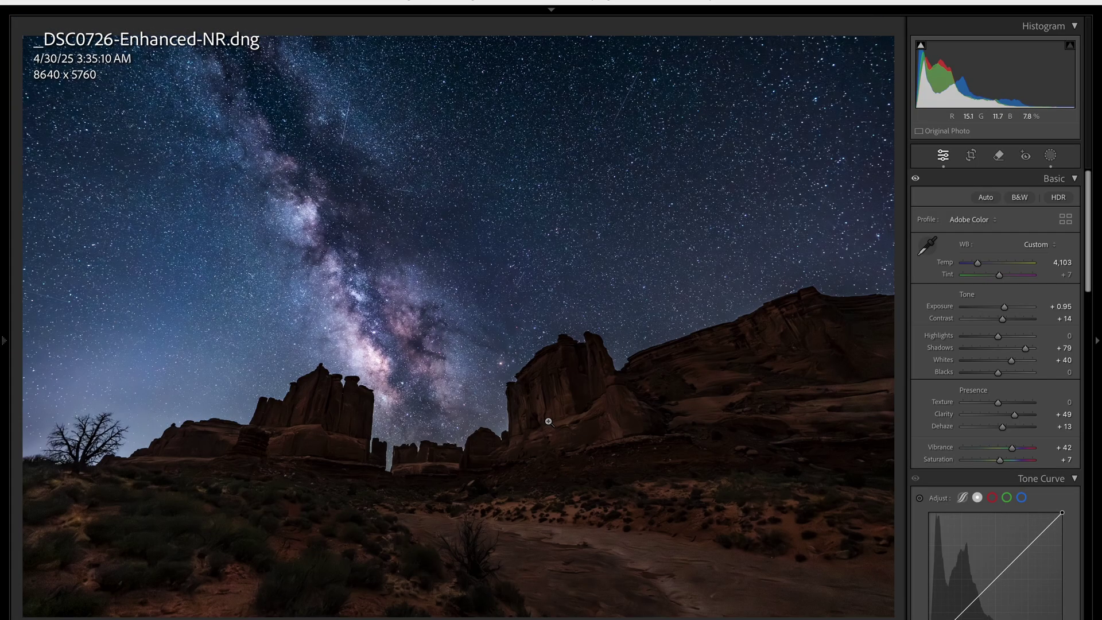
key("Right")
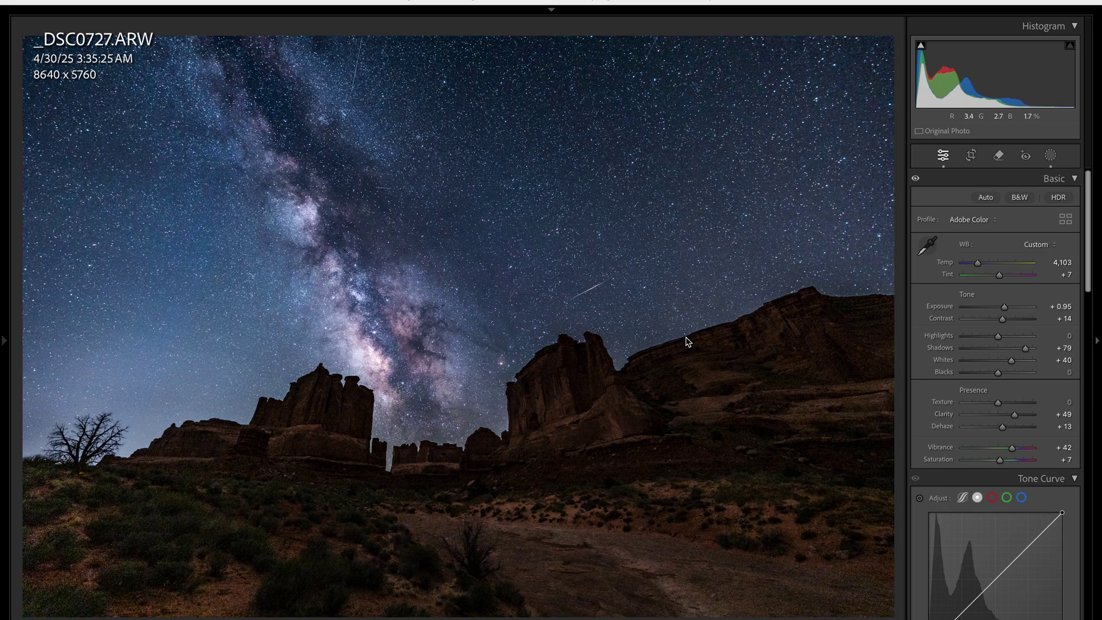
key("Left")
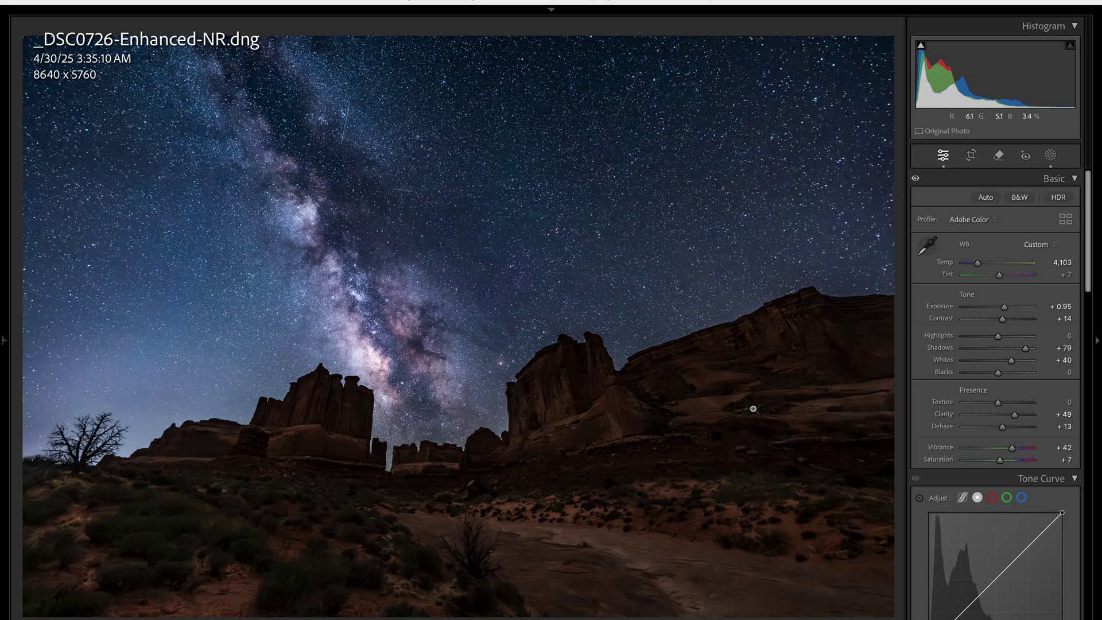
- Inspect the rock tower, stars and light streaks of _DSC0726-Enhanced-NR.dng at close magnification
left_click(770, 501)
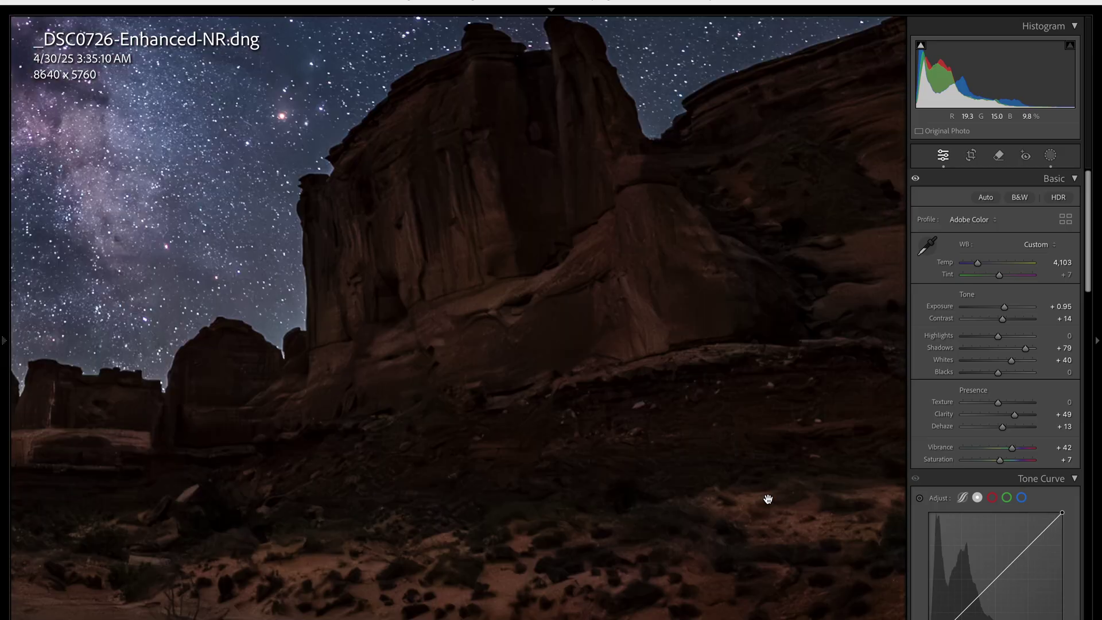
left_click(768, 499)
left_click(768, 499)
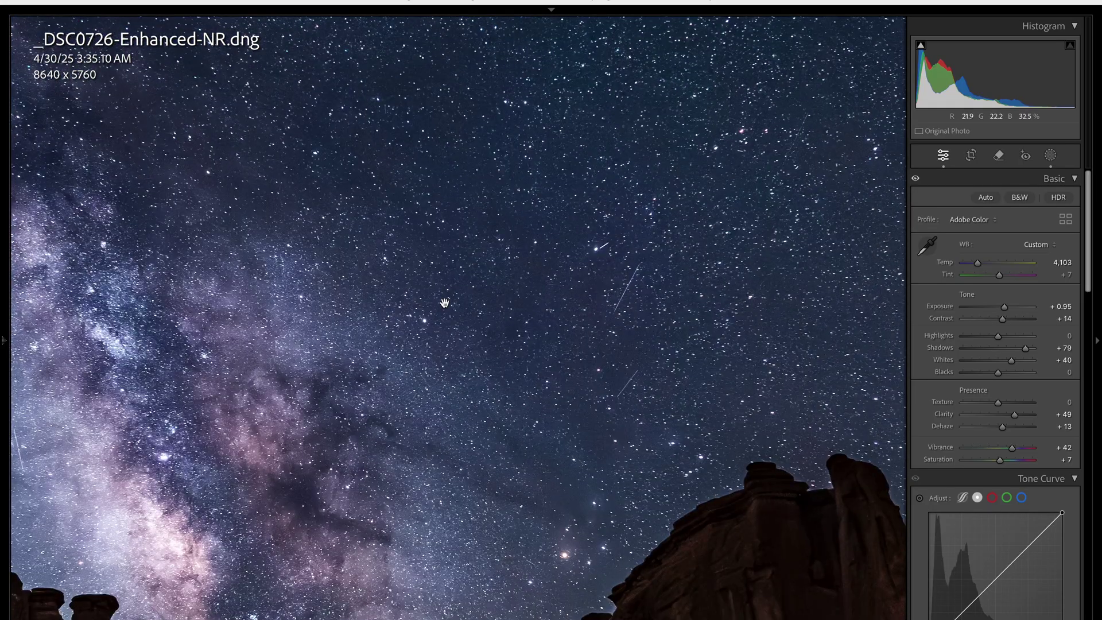
key("ctrl+equal")
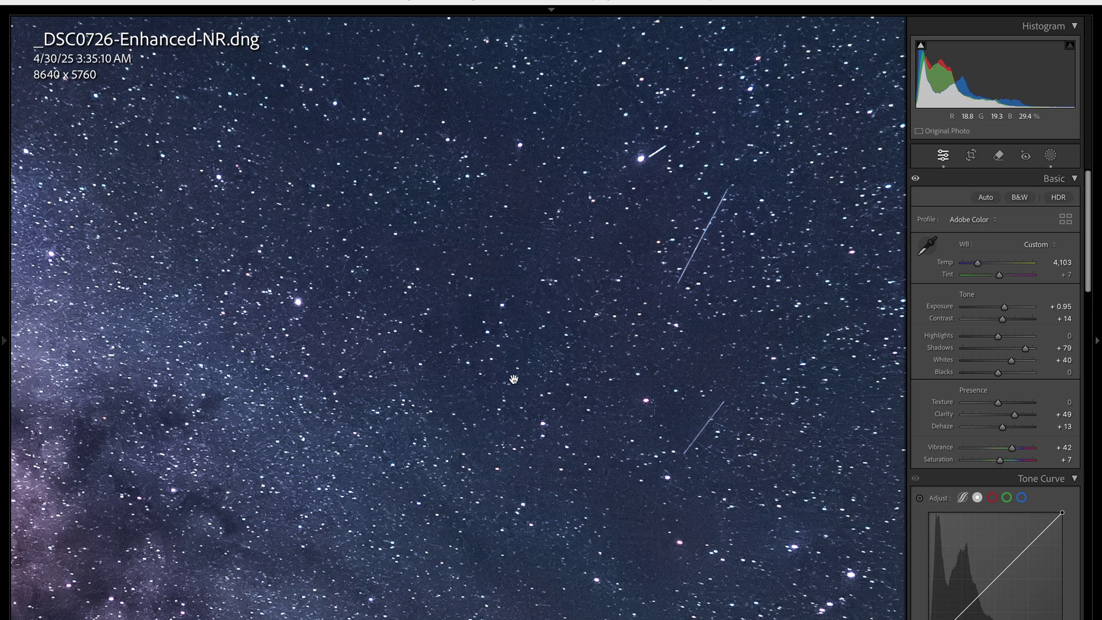
scroll(432, 298, "down", 3)
scroll(432, 299, "right", 3)
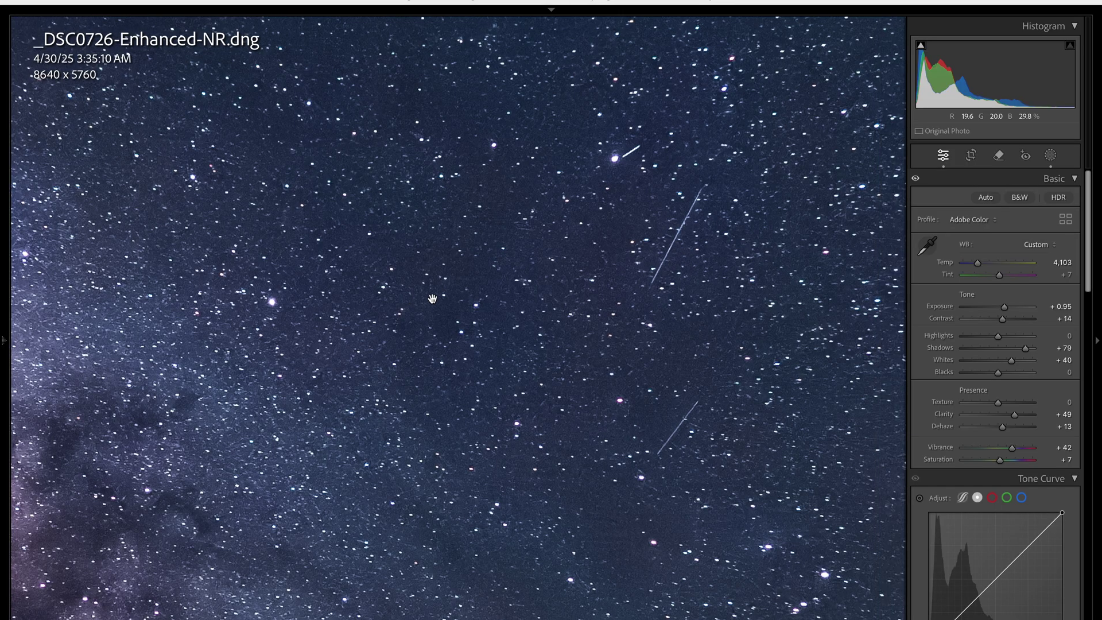
scroll(433, 298, "down", 3)
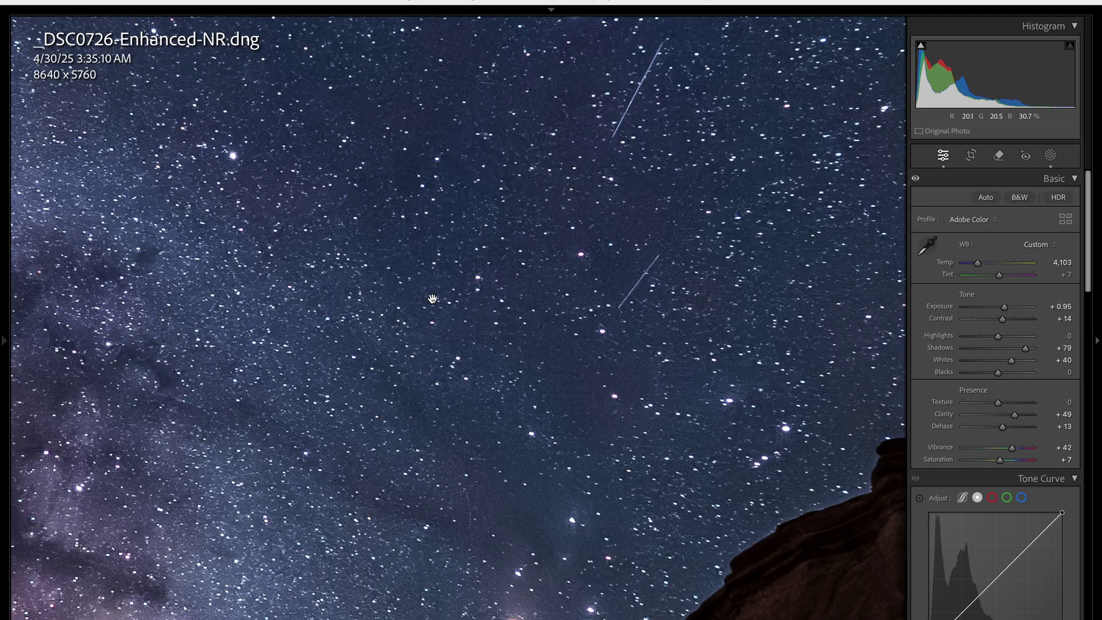
scroll(432, 298, "up", 3)
scroll(432, 298, "left", 2)
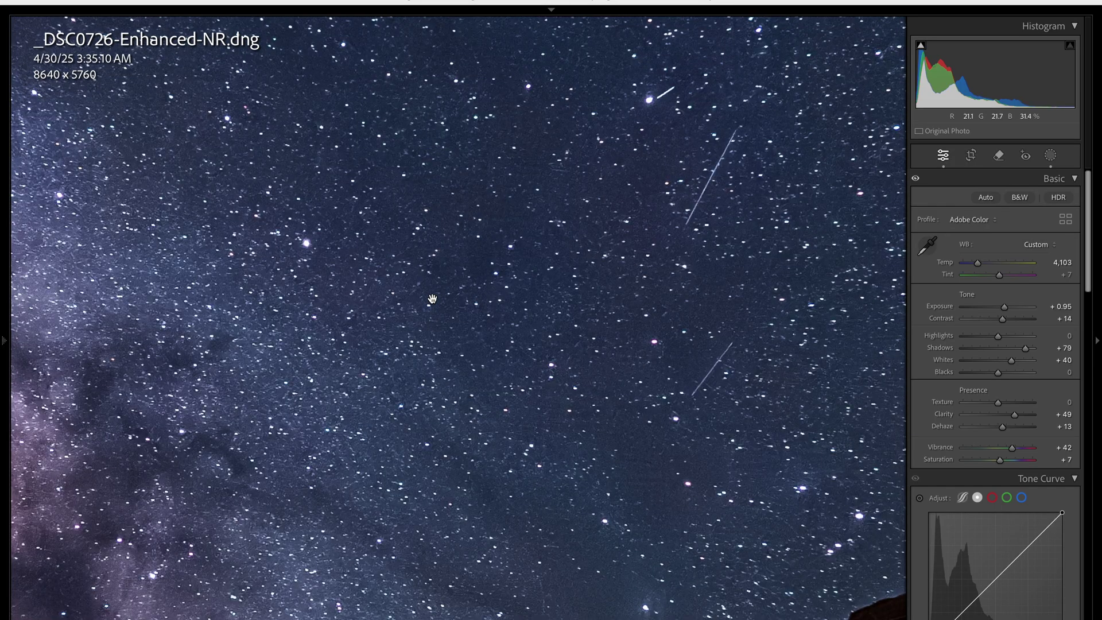